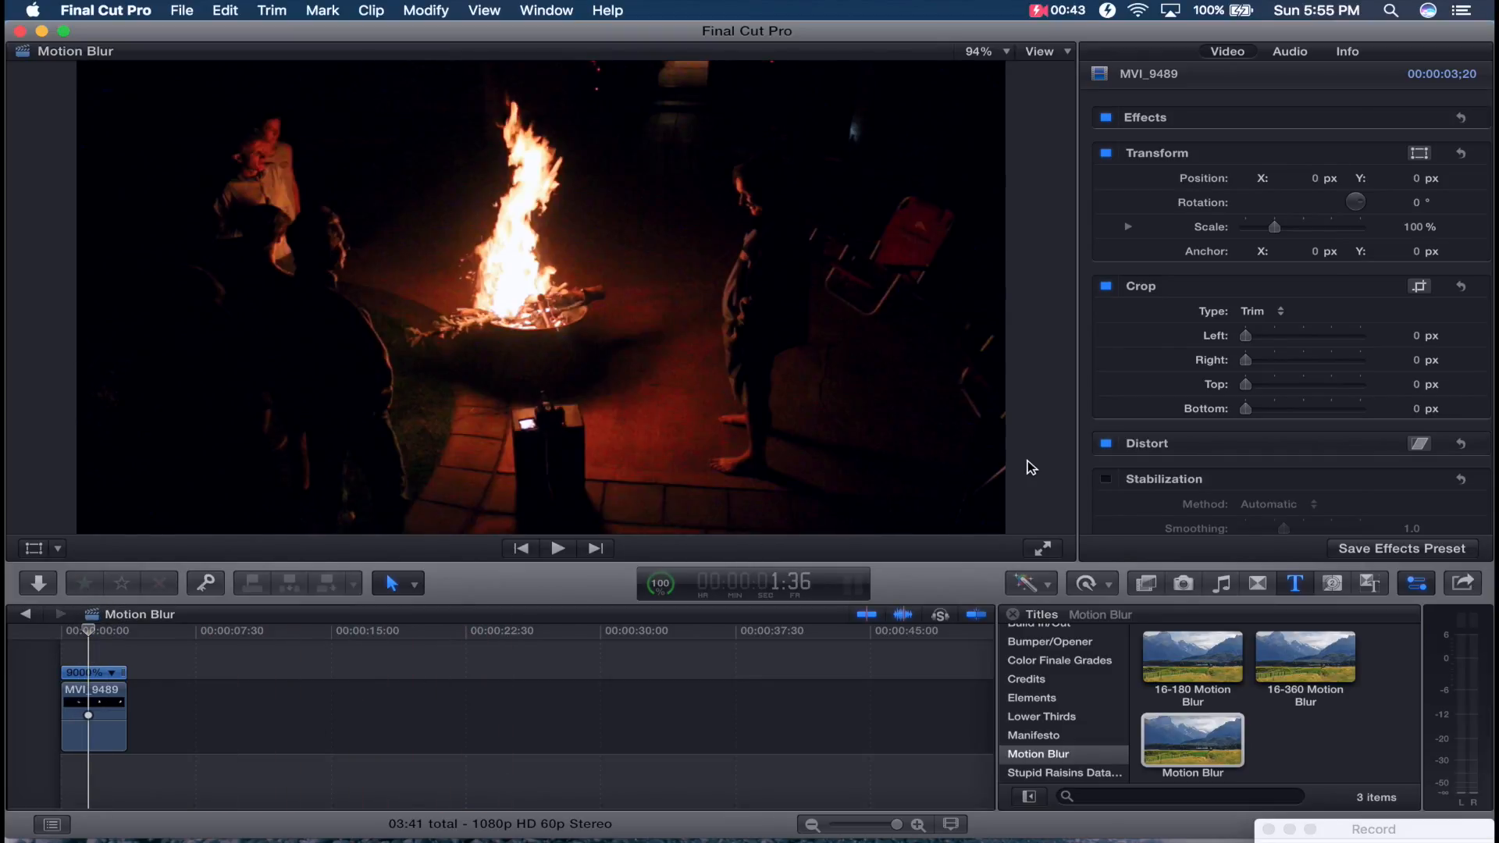
scroll(1201, 464, "down", 10)
scroll(1200, 463, "up", 8)
scroll(1202, 464, "up", 2)
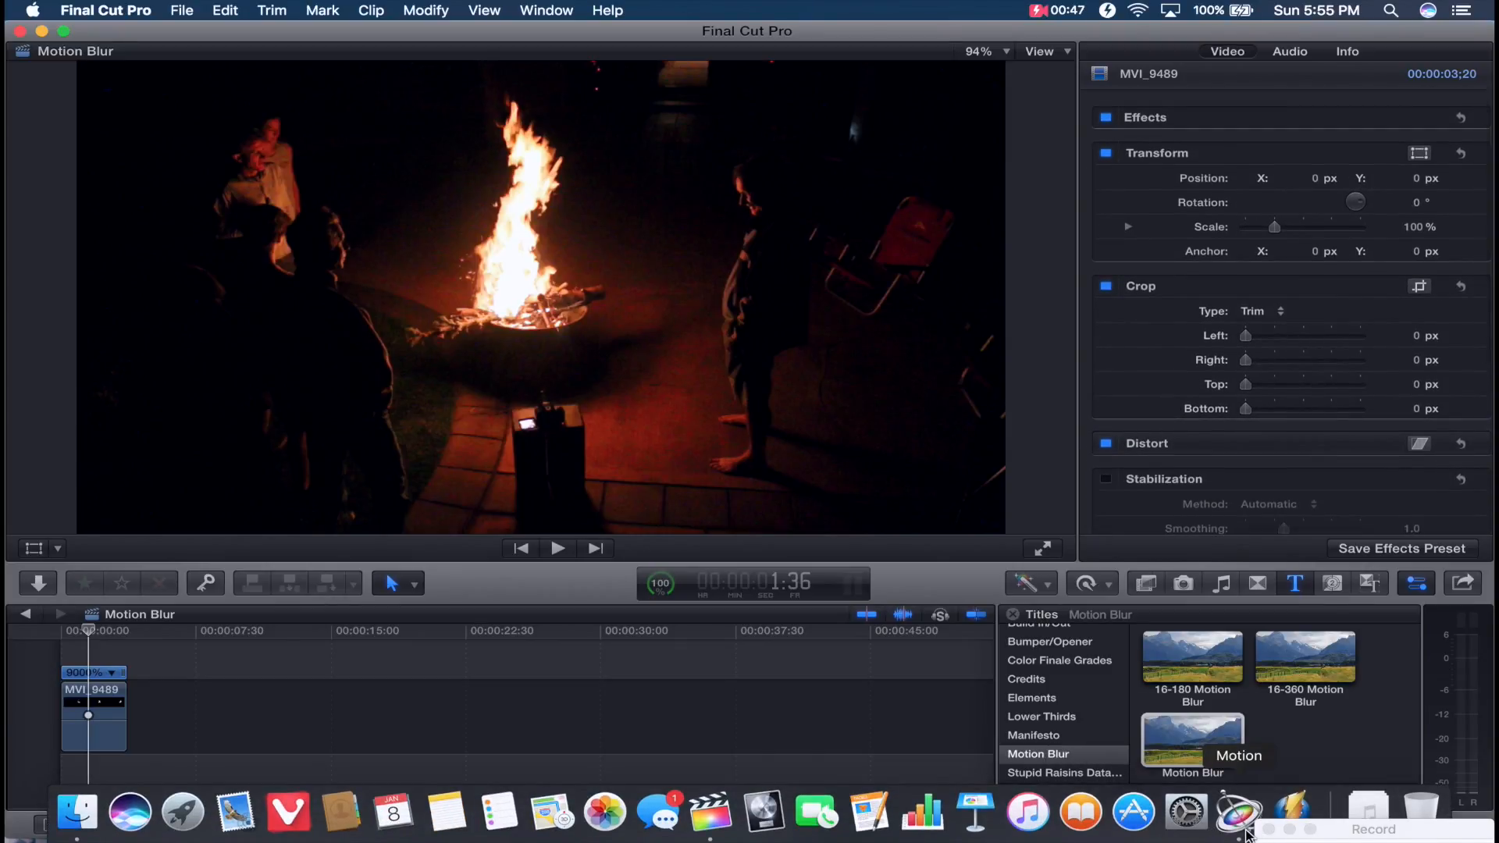
In Motion, create a Final Cut Title project at Broadcast HD 1080 and 29.97 fps, and delete its Type Text Here layer
left_click(1241, 829)
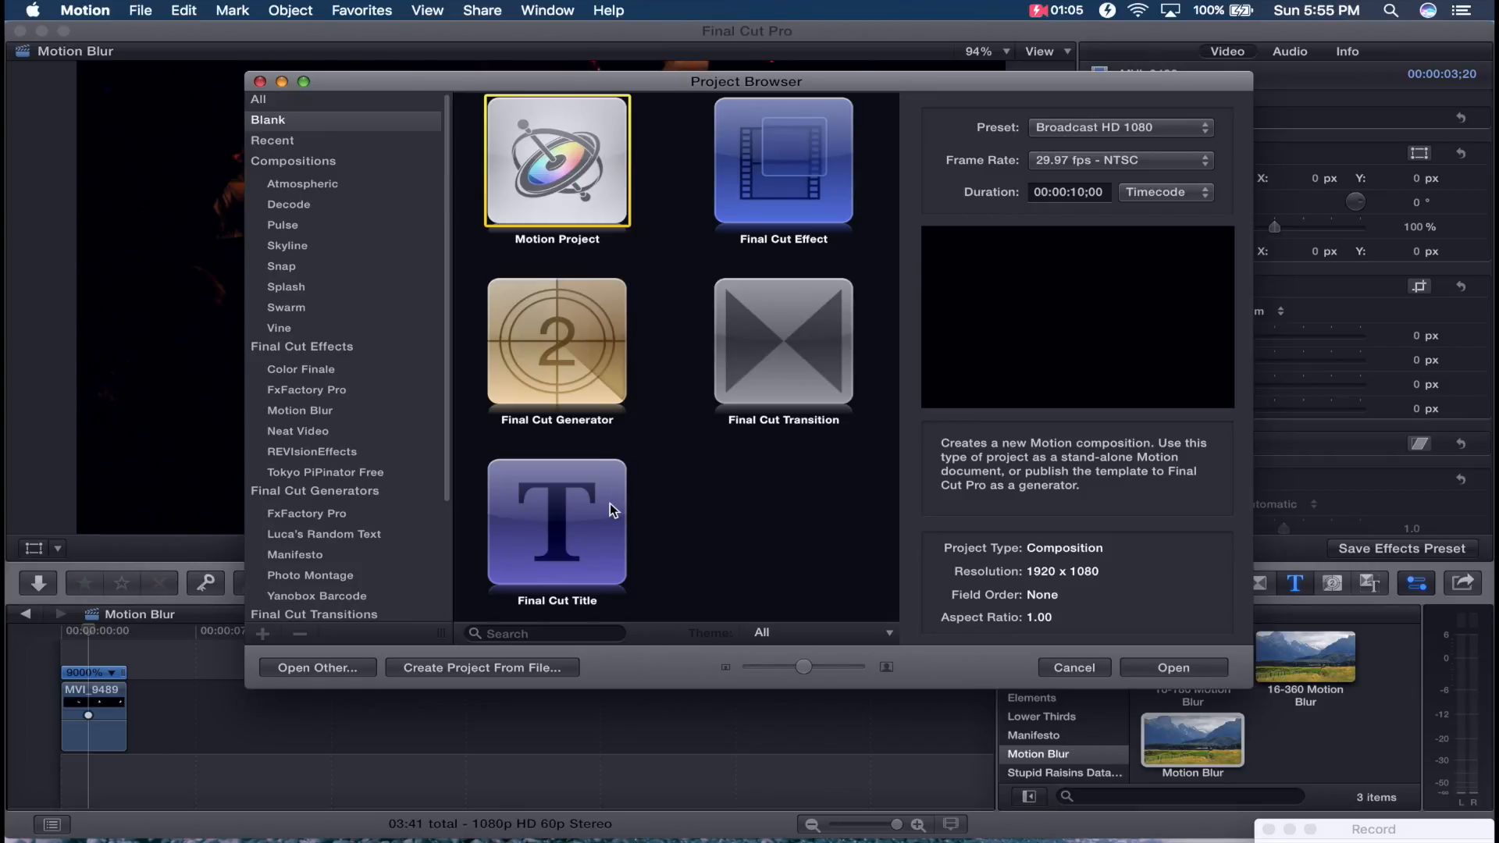
left_click(524, 528)
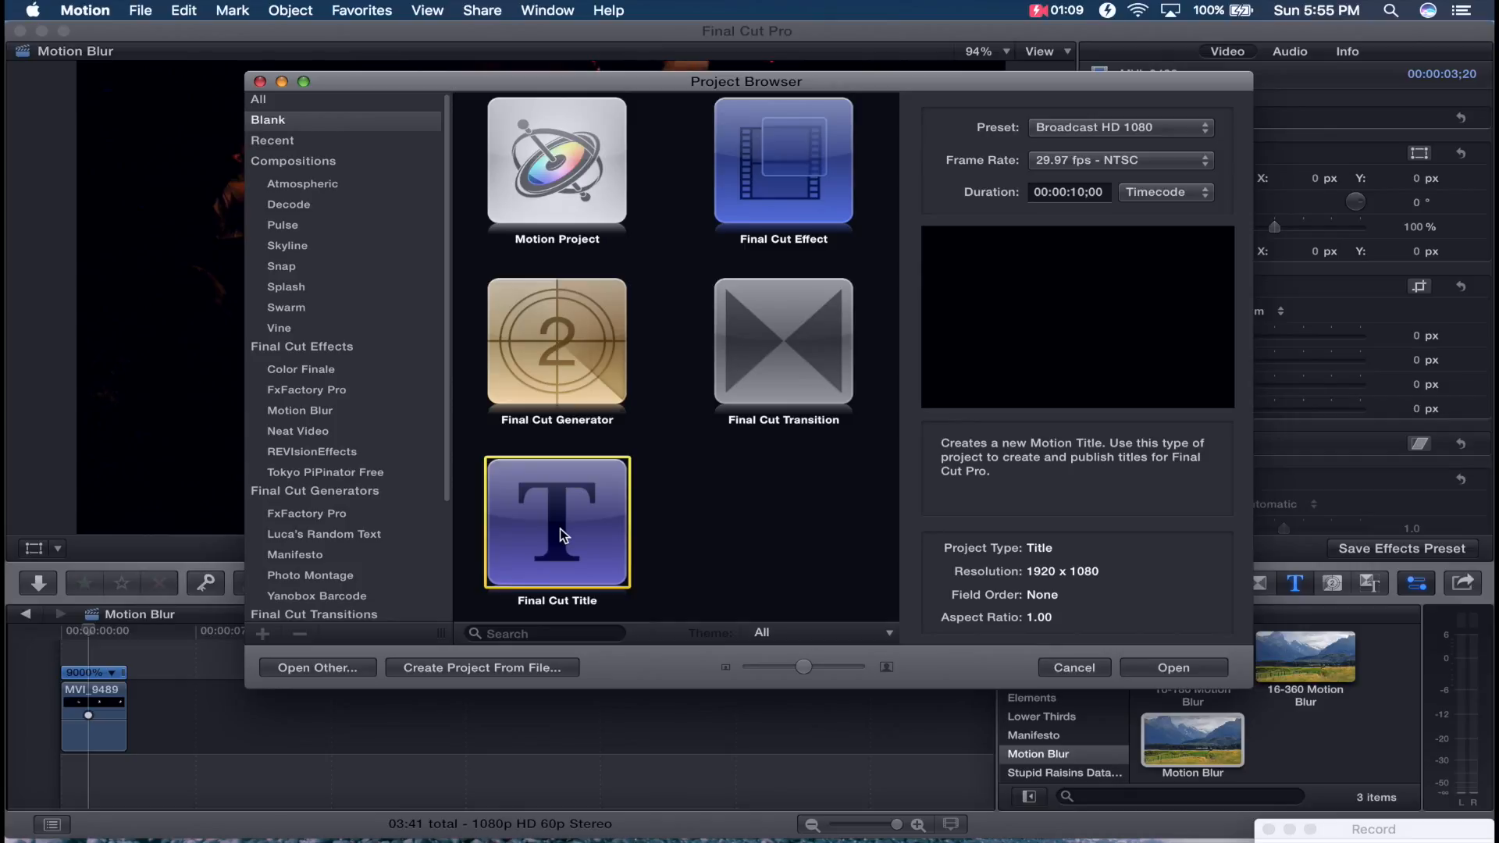
left_click(1082, 130)
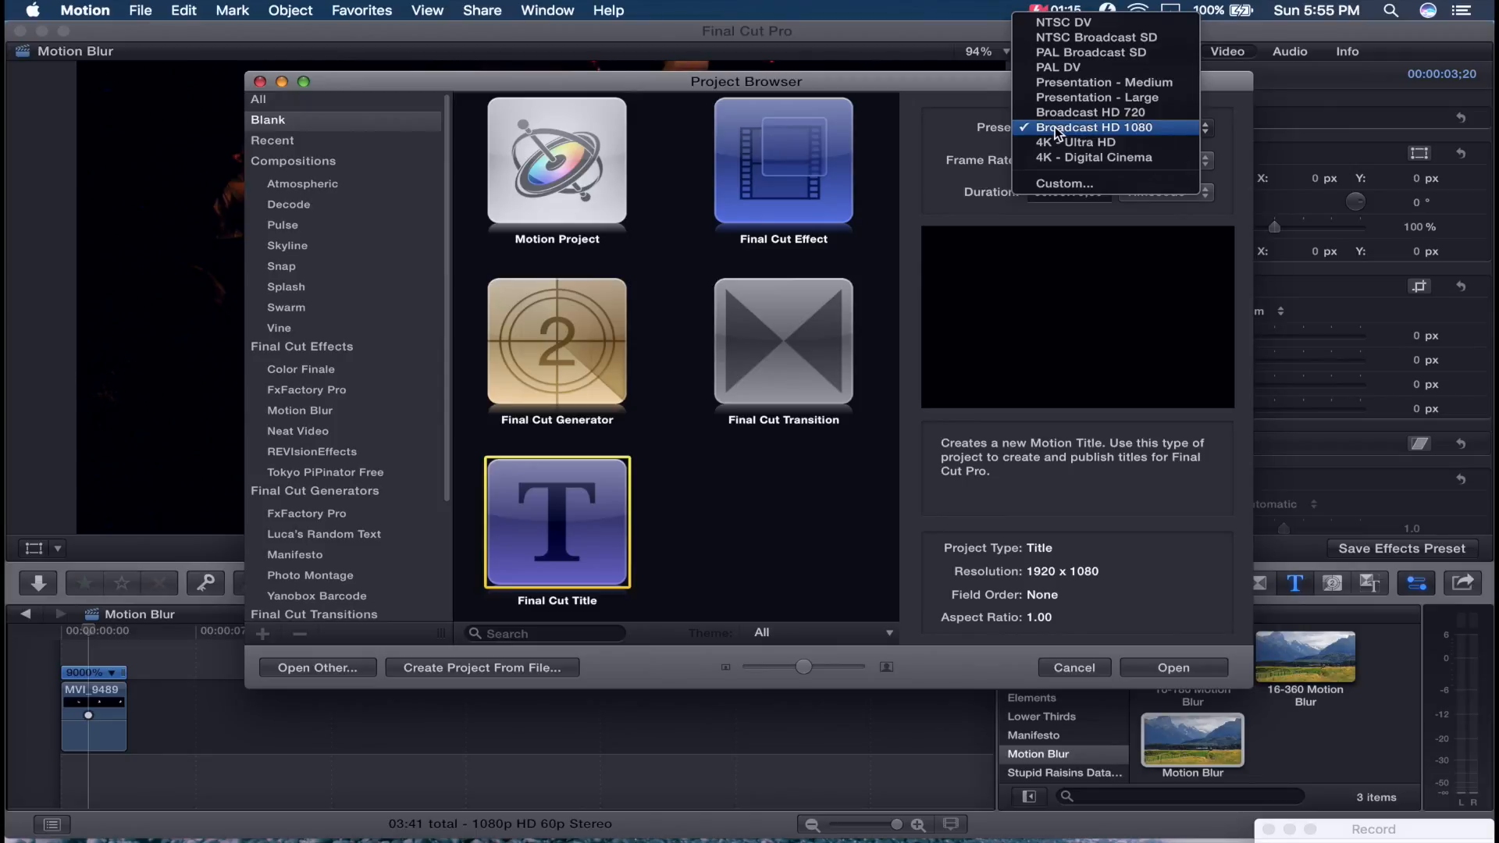
left_click(1057, 131)
left_click(1086, 161)
left_click(1086, 161)
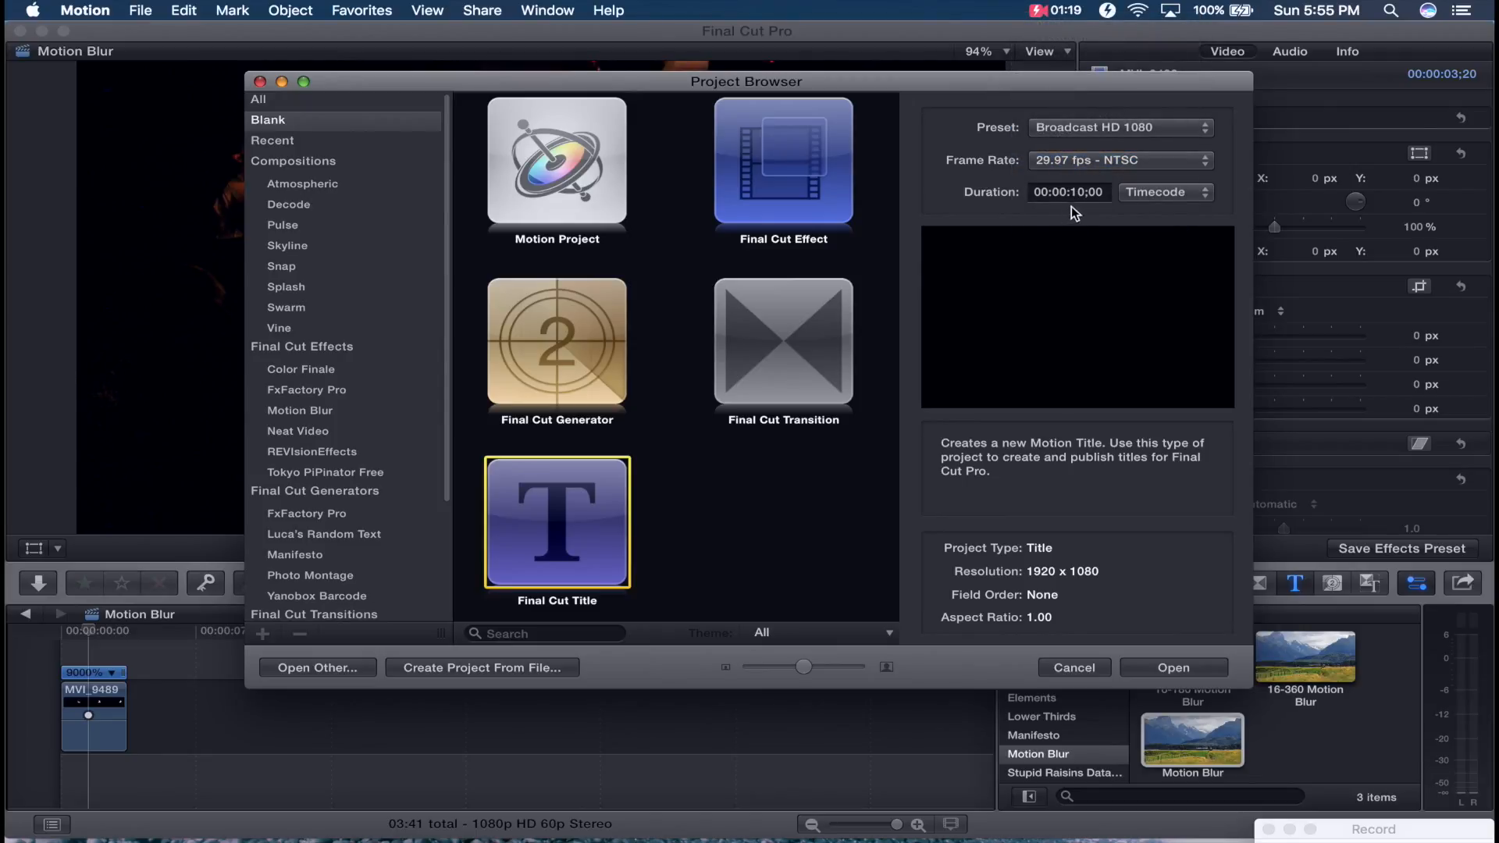
left_click_drag(1073, 195, 1118, 200)
left_click(595, 540)
left_click(1135, 666)
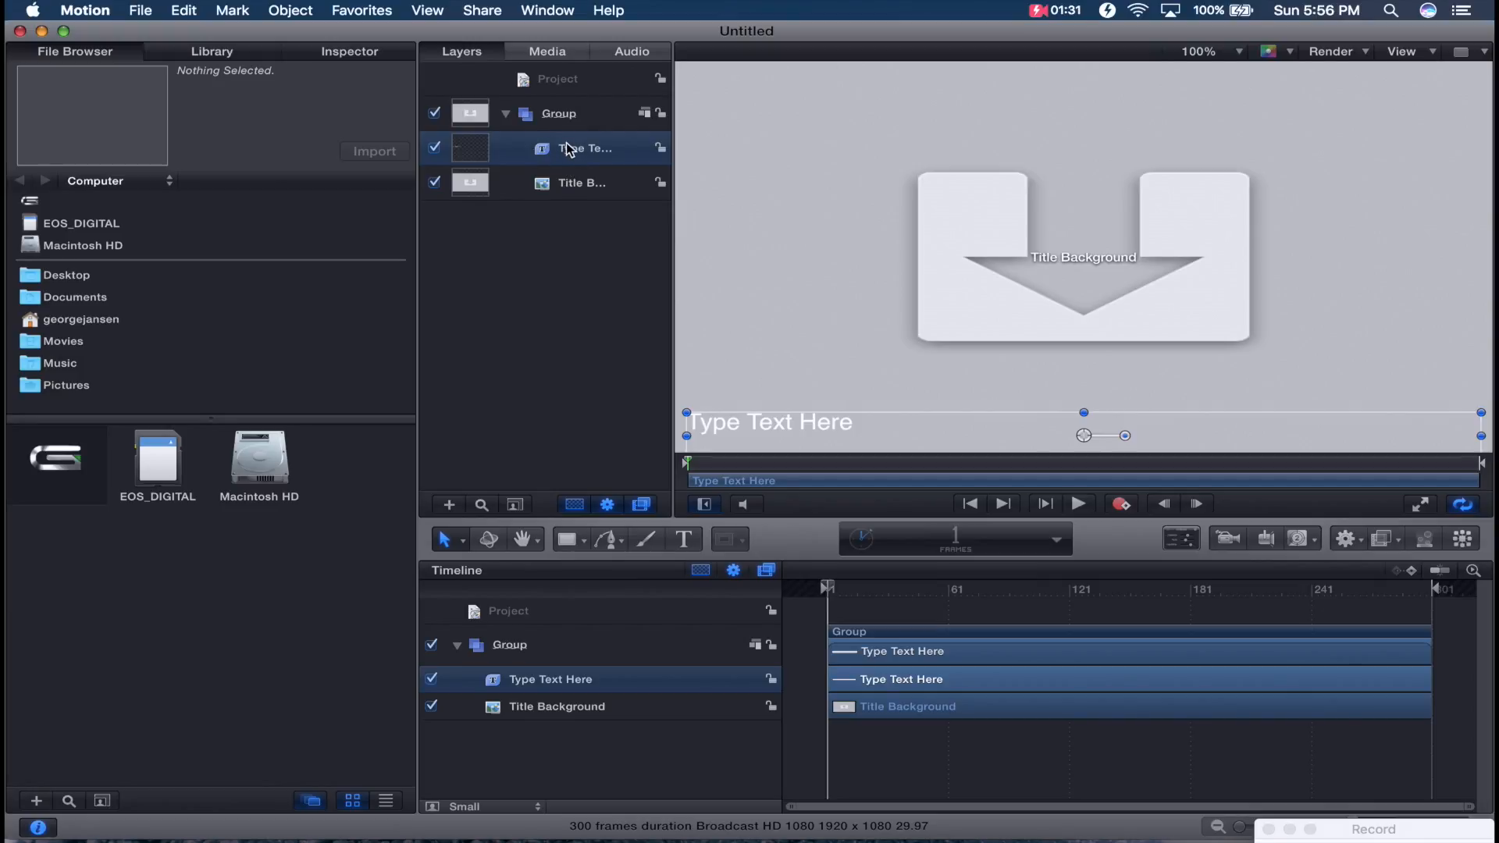
key("Delete")
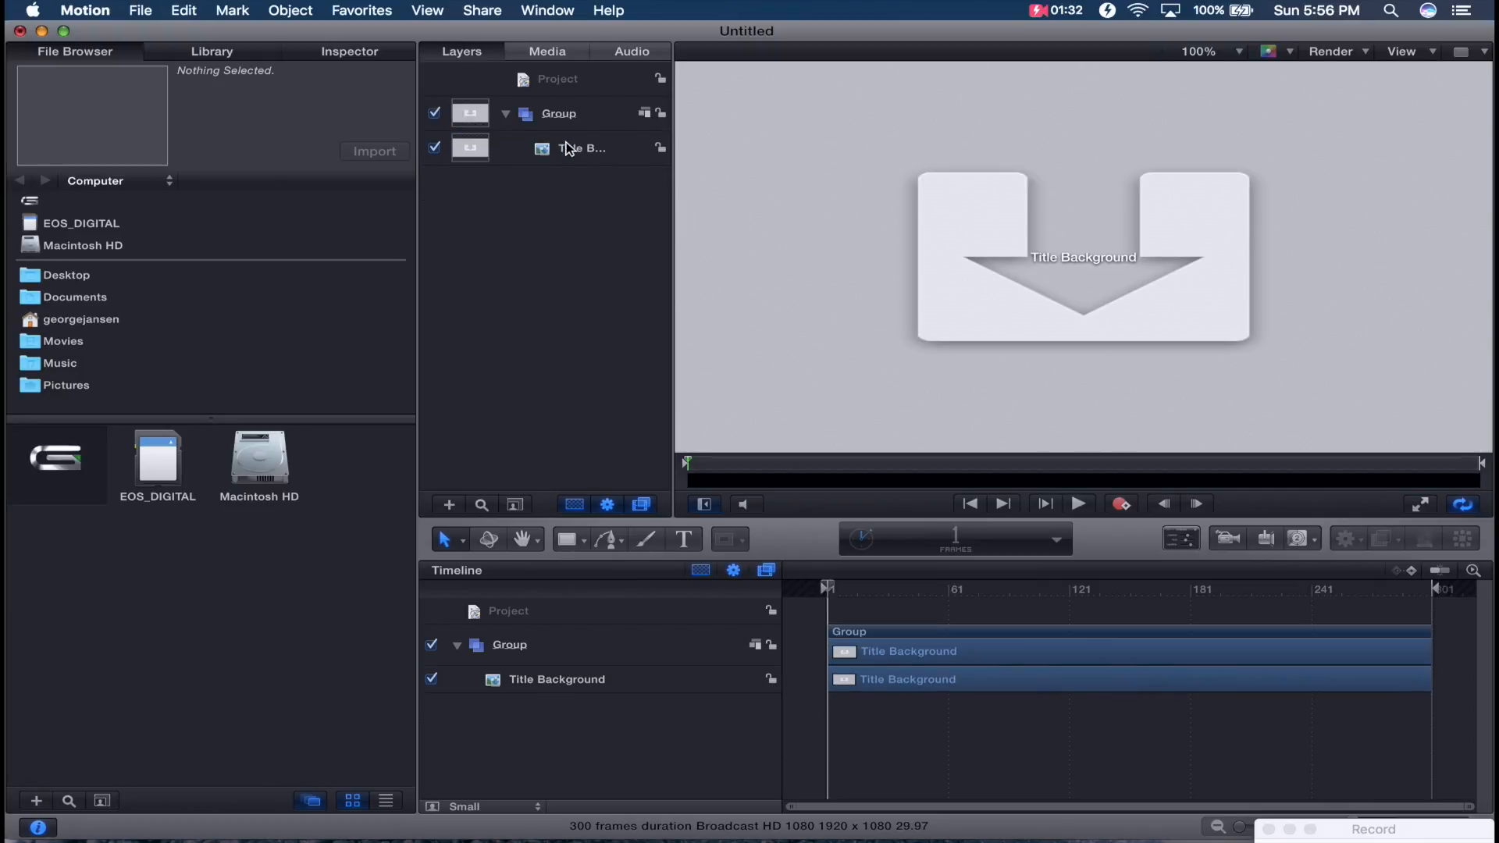
Set the project's Motion Blur samples to 8 in its properties and enable Motion Blur in the render options
left_click(556, 81)
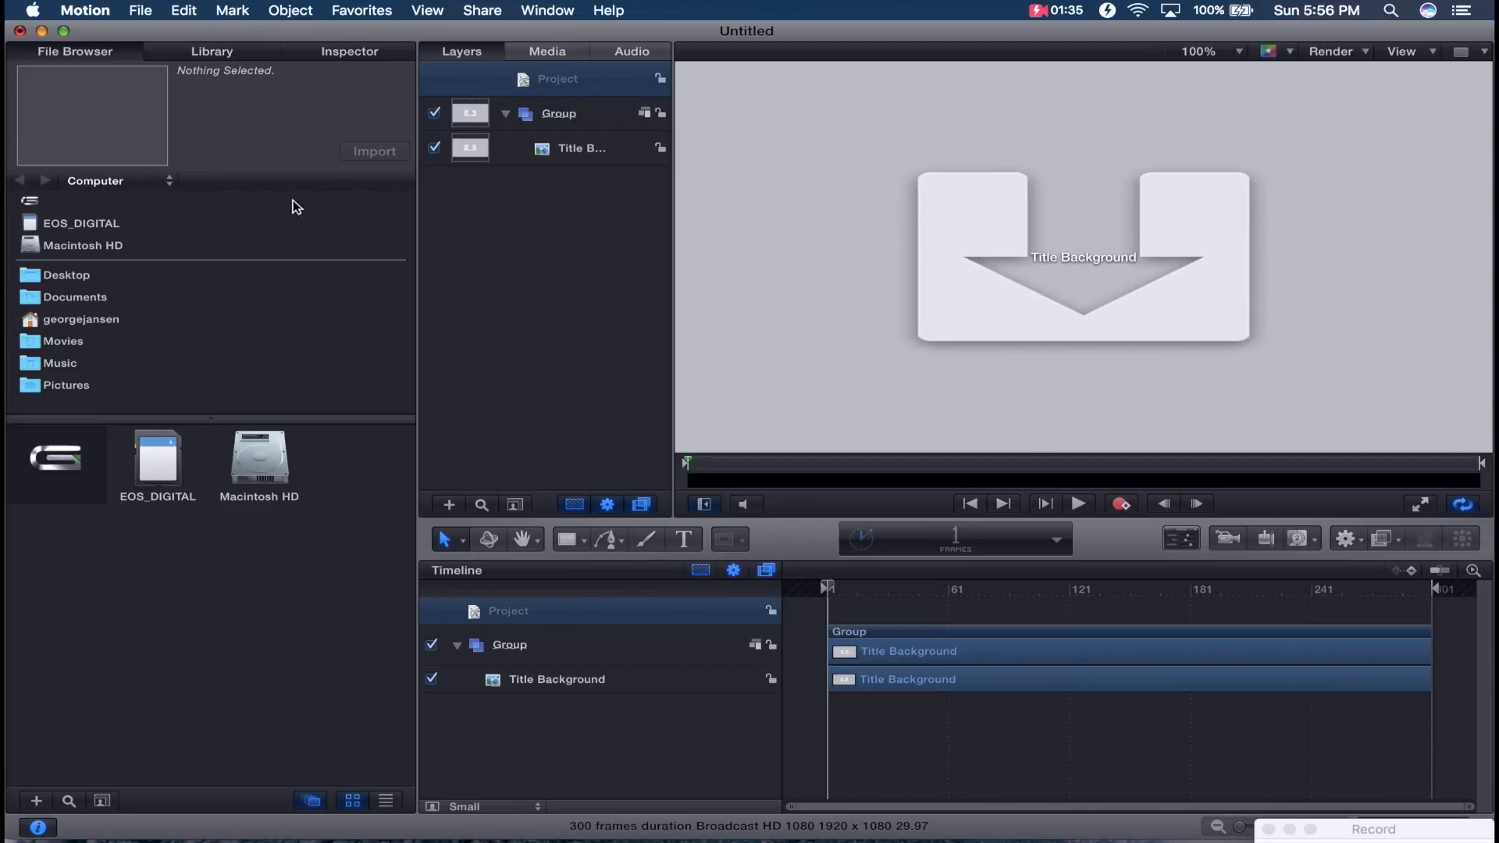
left_click(344, 53)
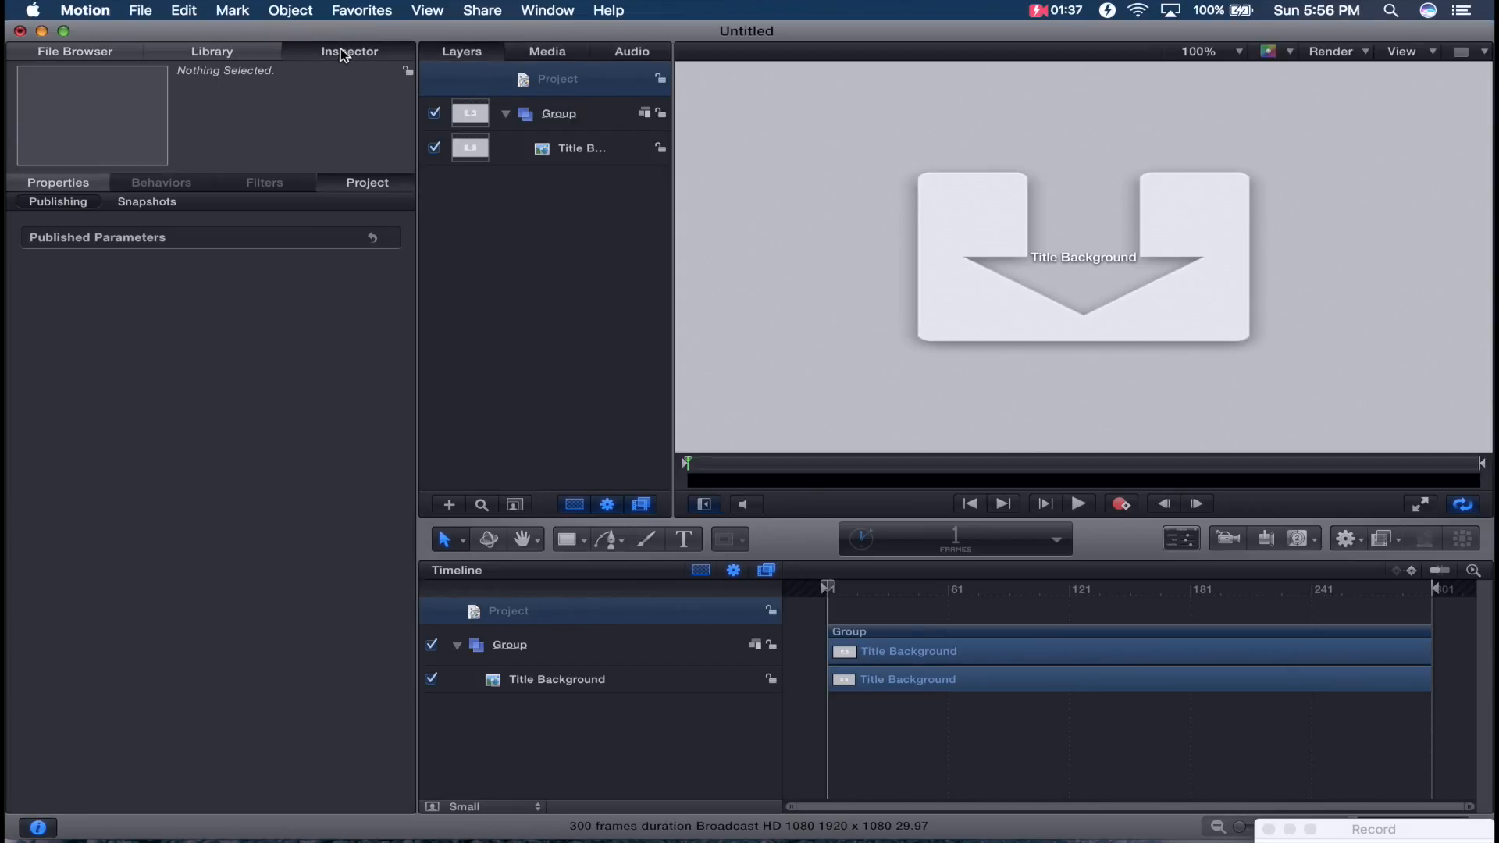
left_click(93, 188)
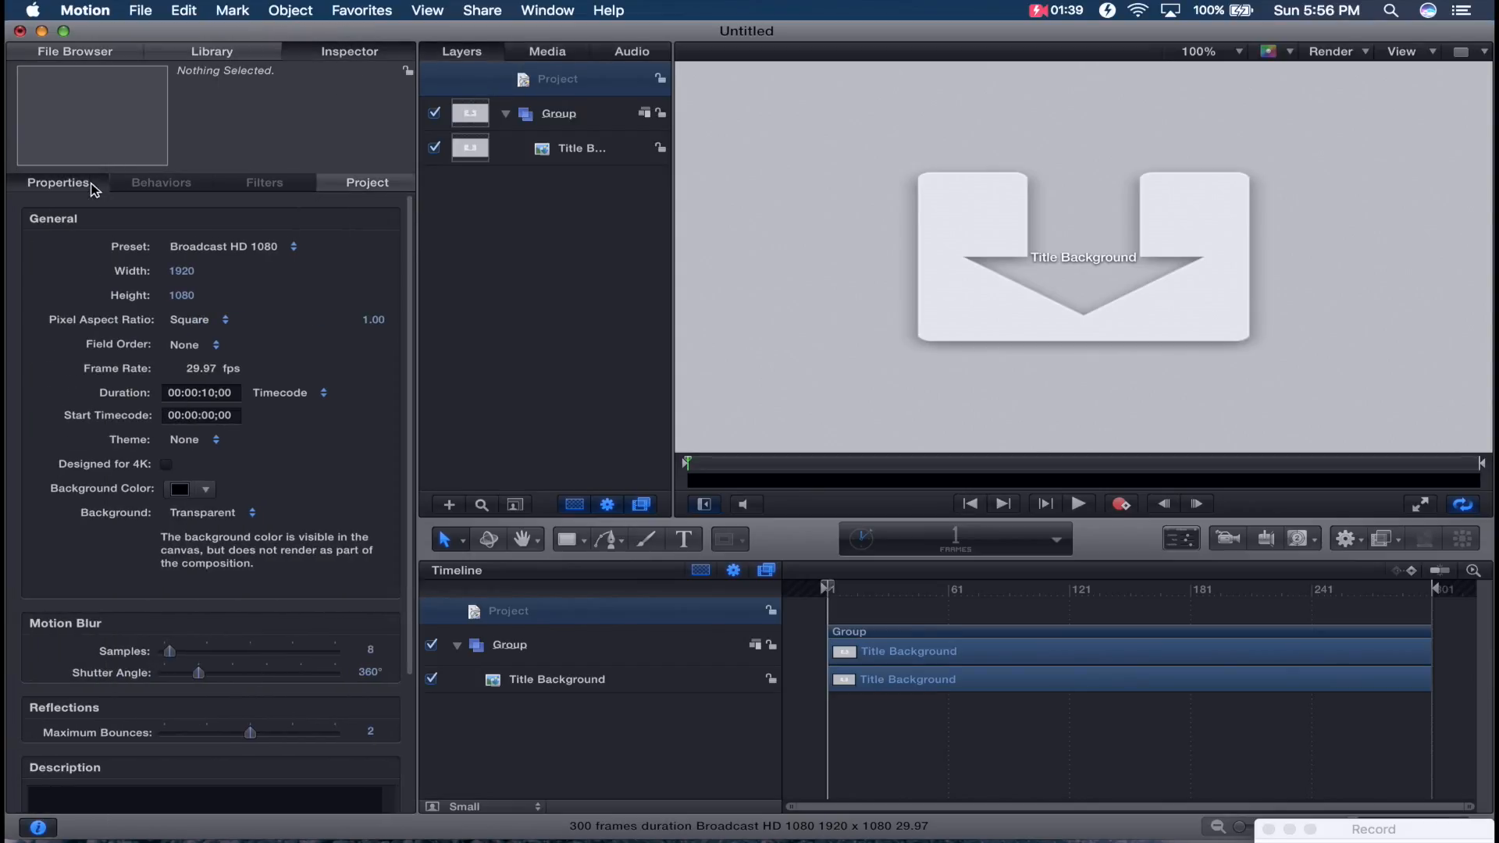
scroll(181, 611, "down", 1)
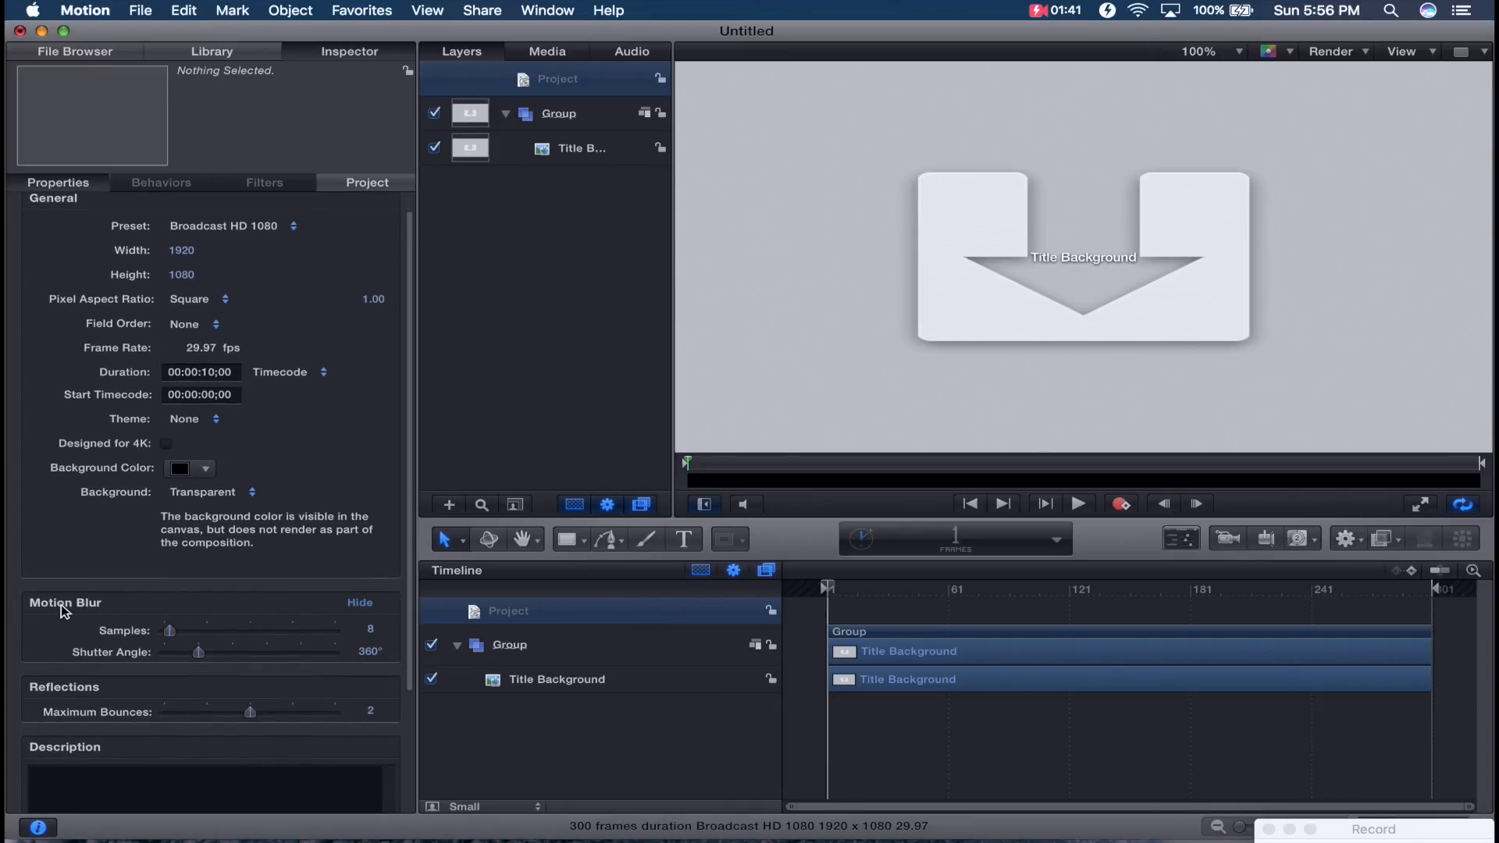
left_click(372, 630)
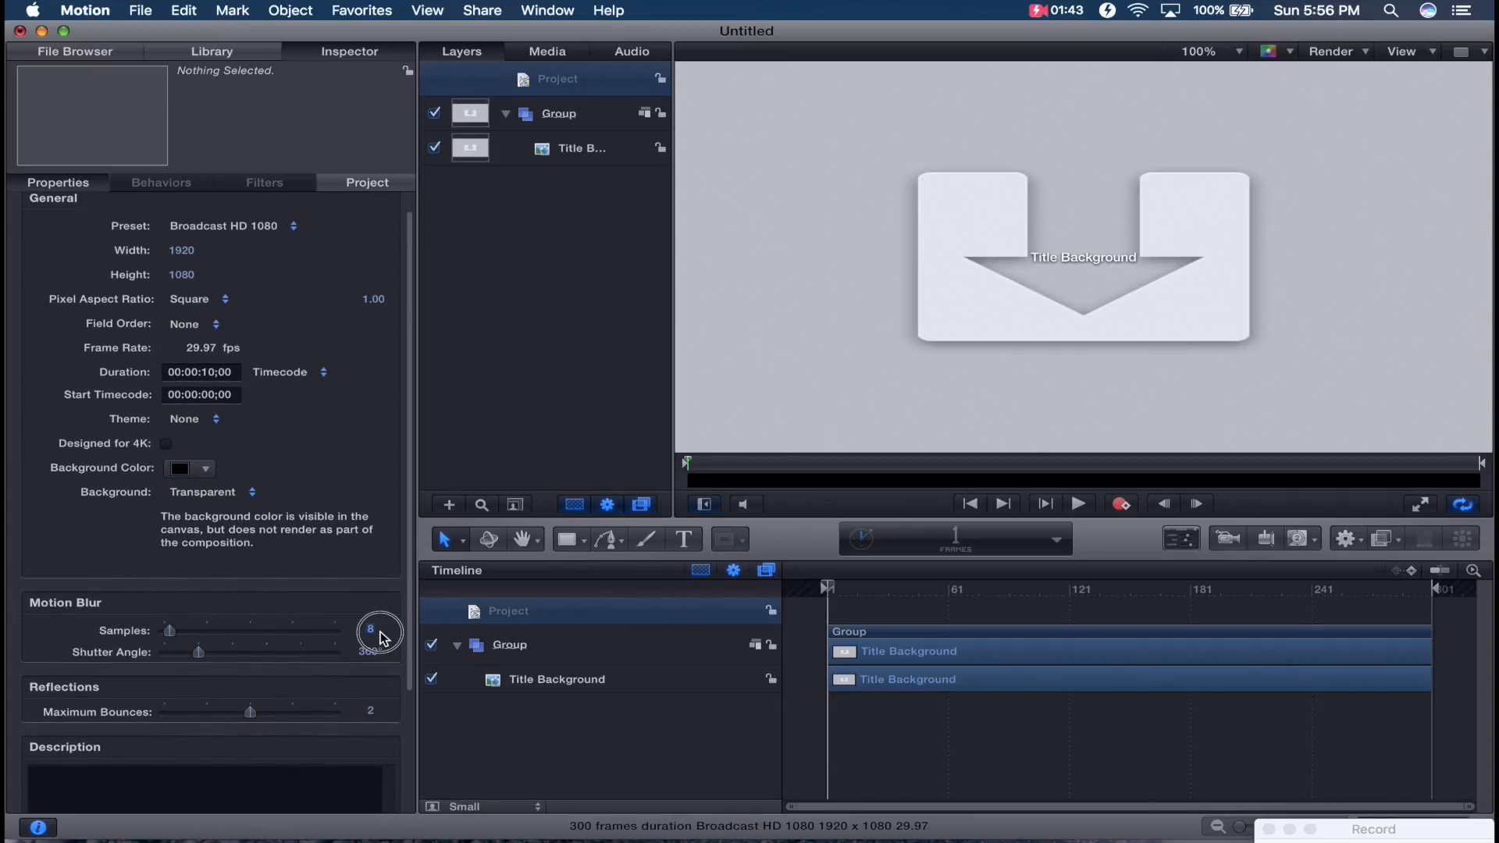
left_click(371, 628)
key("Return")
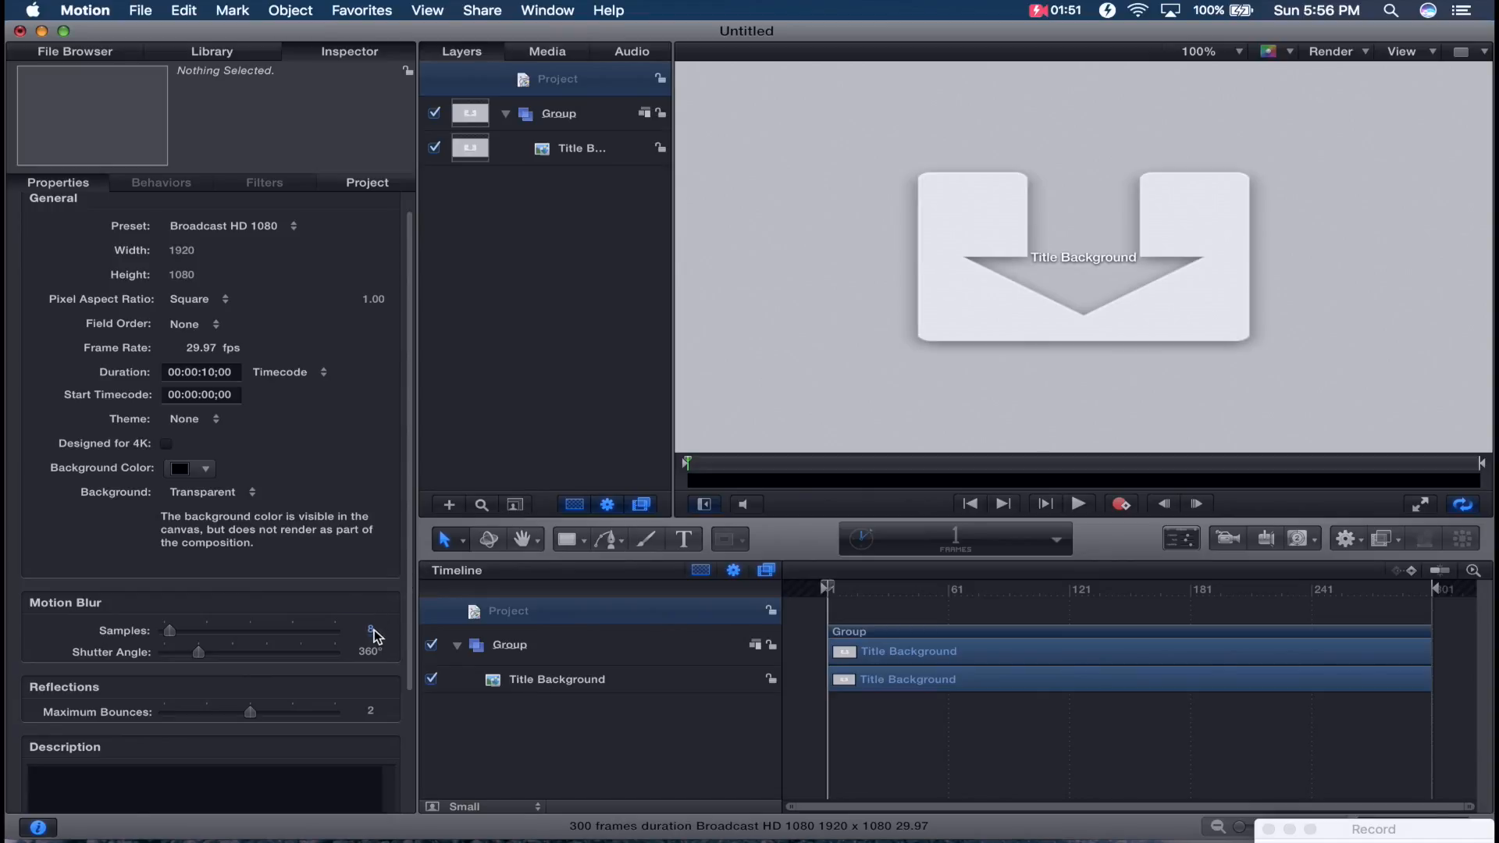
left_click(1357, 55)
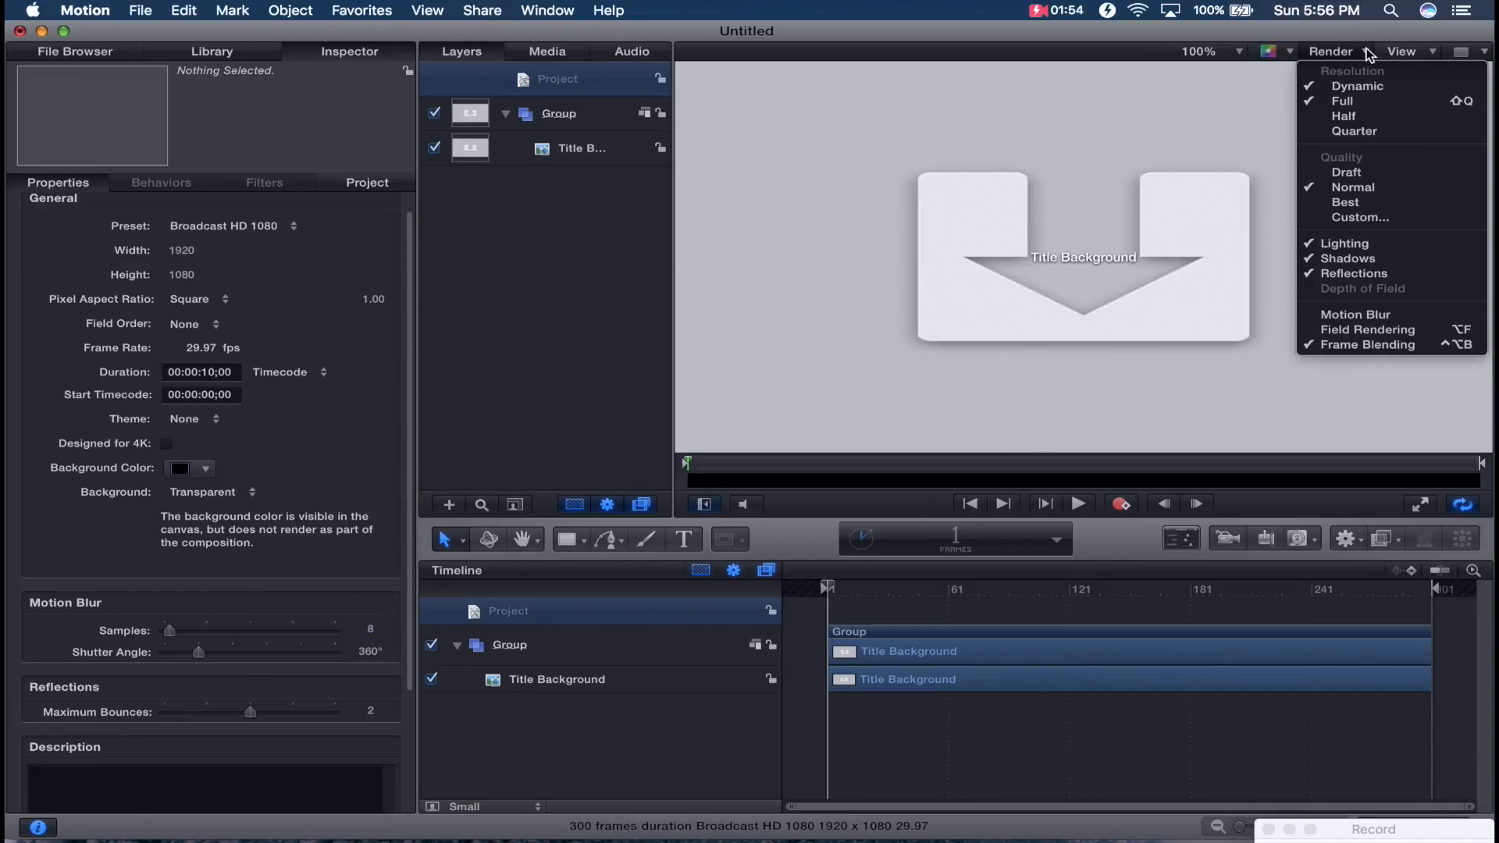
left_click(1337, 315)
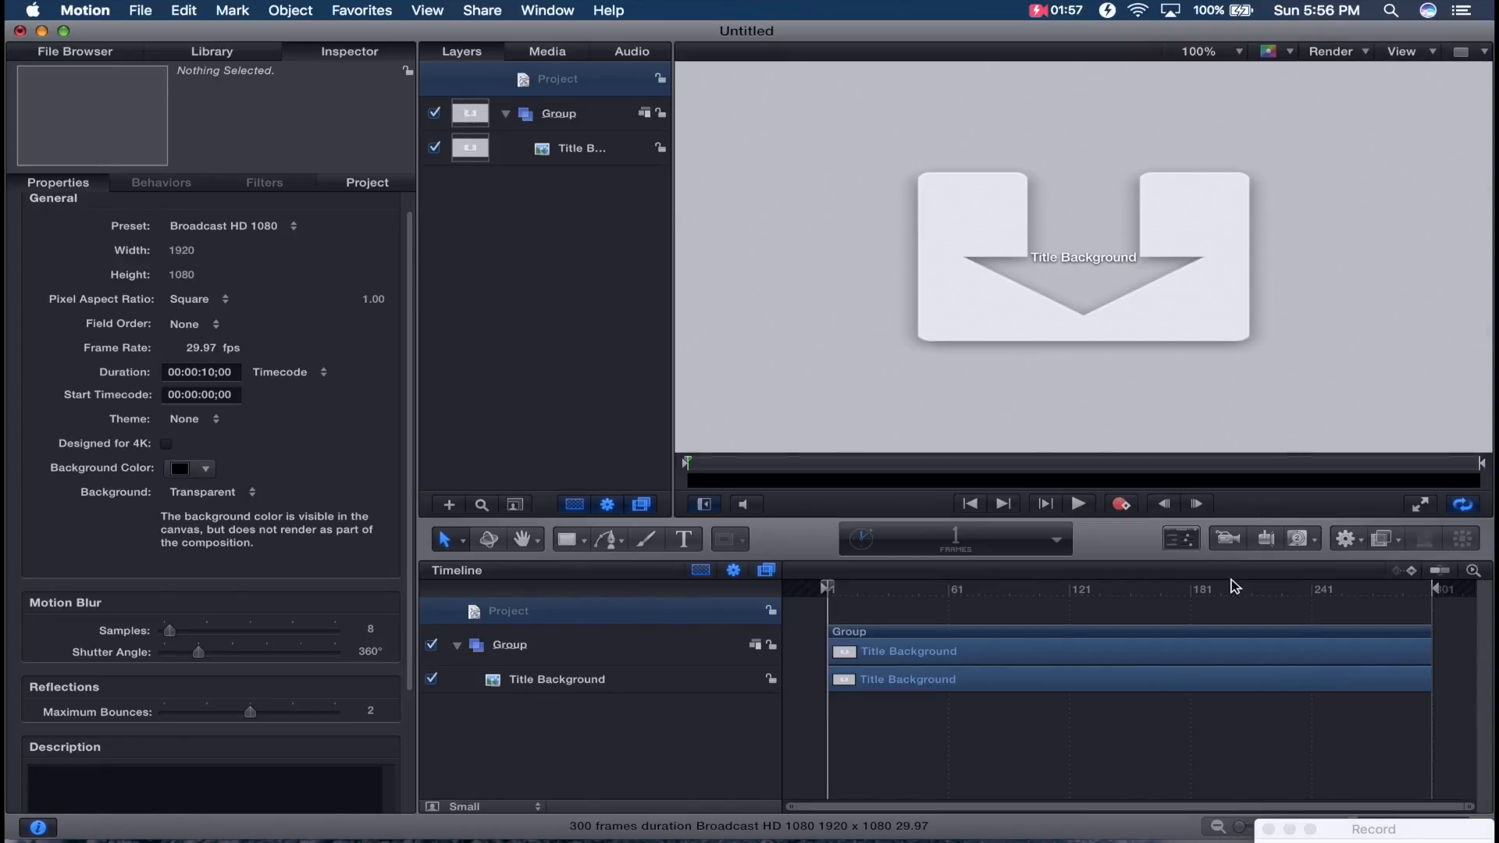
Add a marker to the group at frame 299 and make it a Project Loop End marker
left_click_drag(829, 595, 1456, 614)
left_click(899, 630)
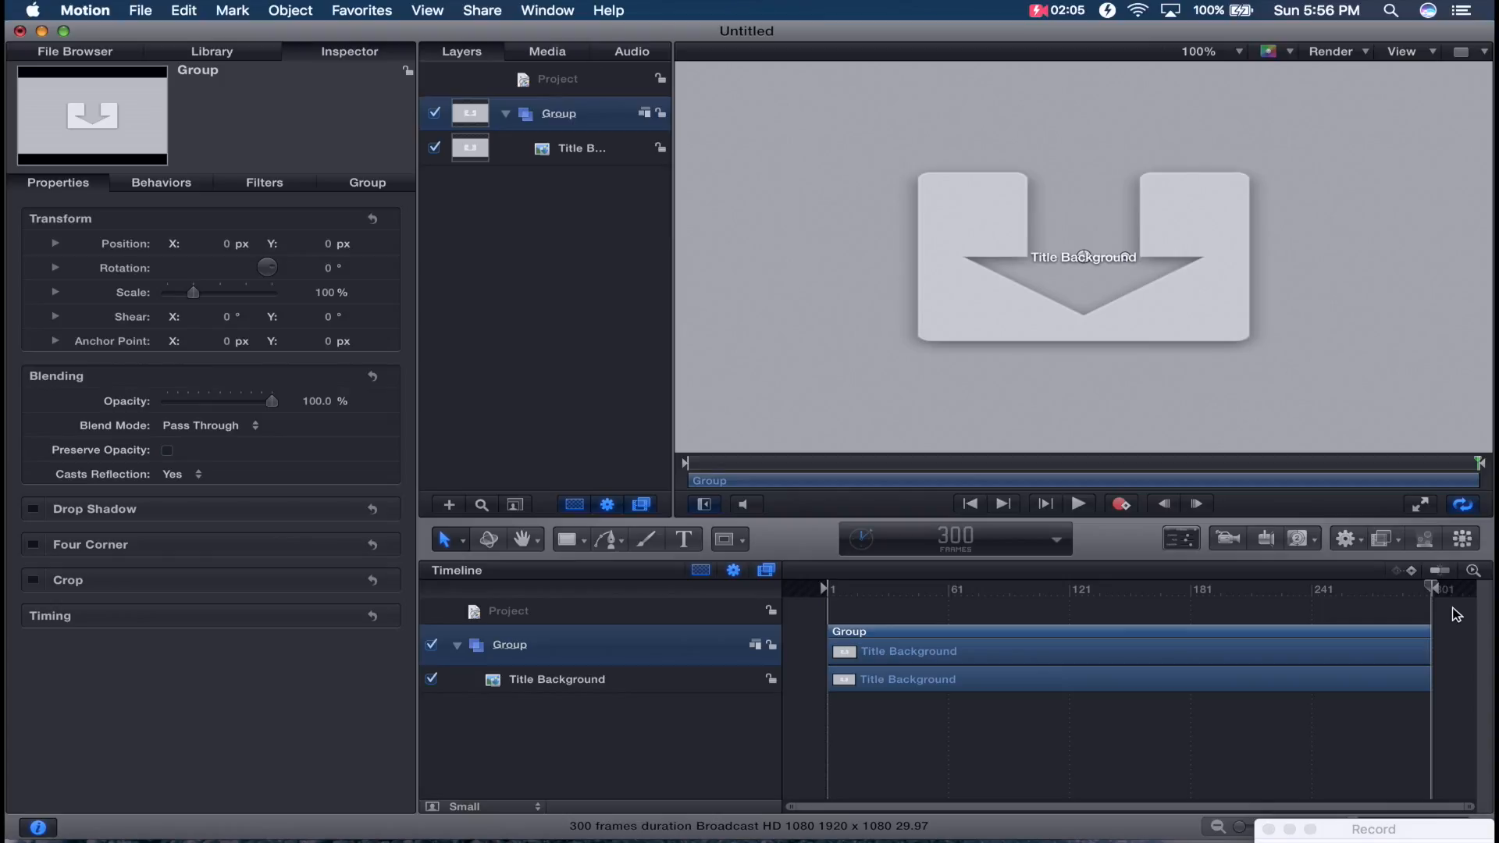
key("Left")
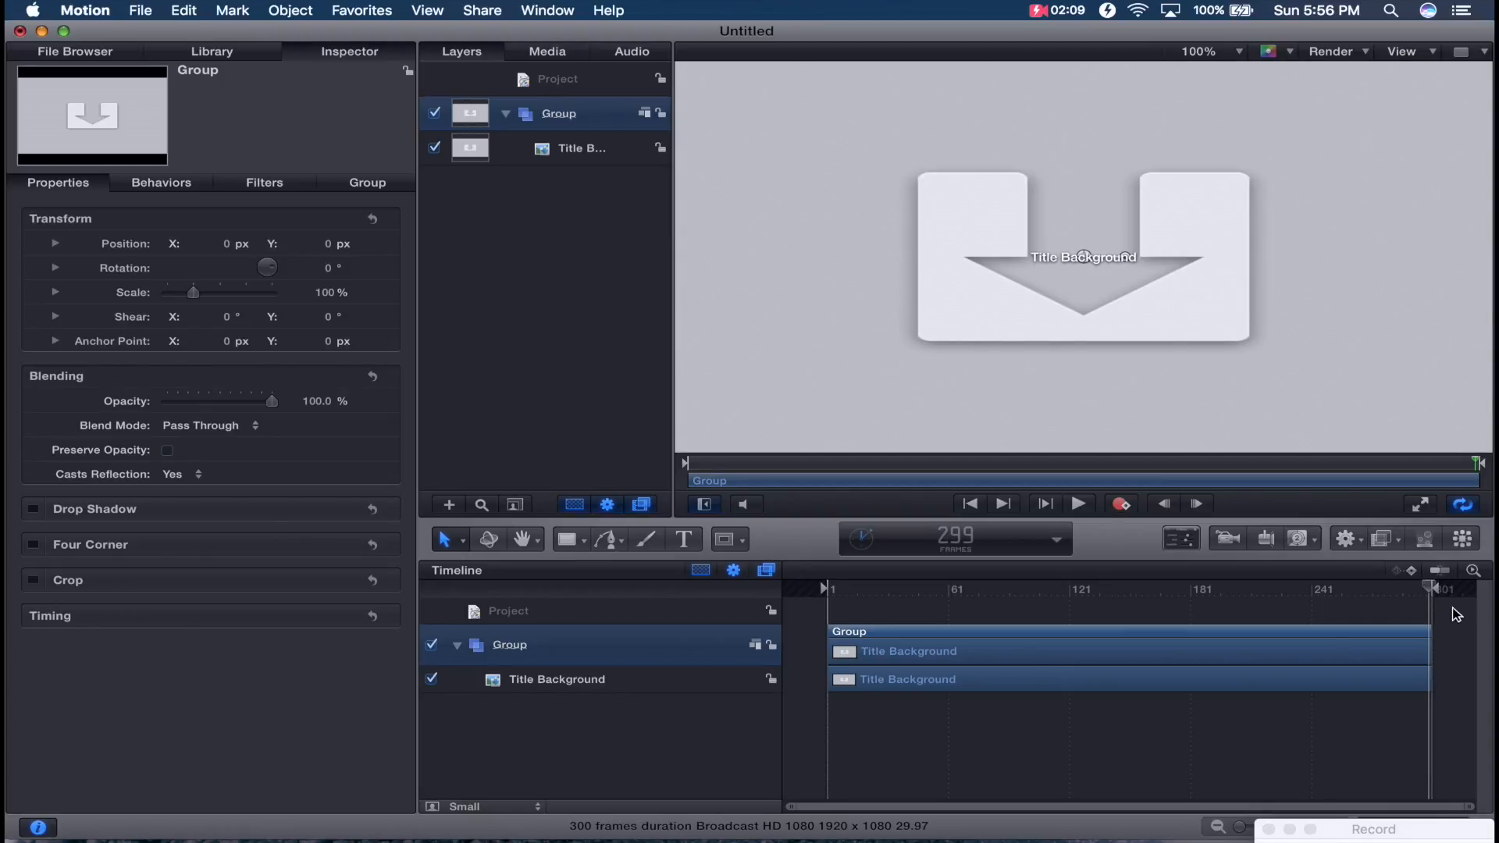
key("Right")
key("Left")
key("alt+super+m")
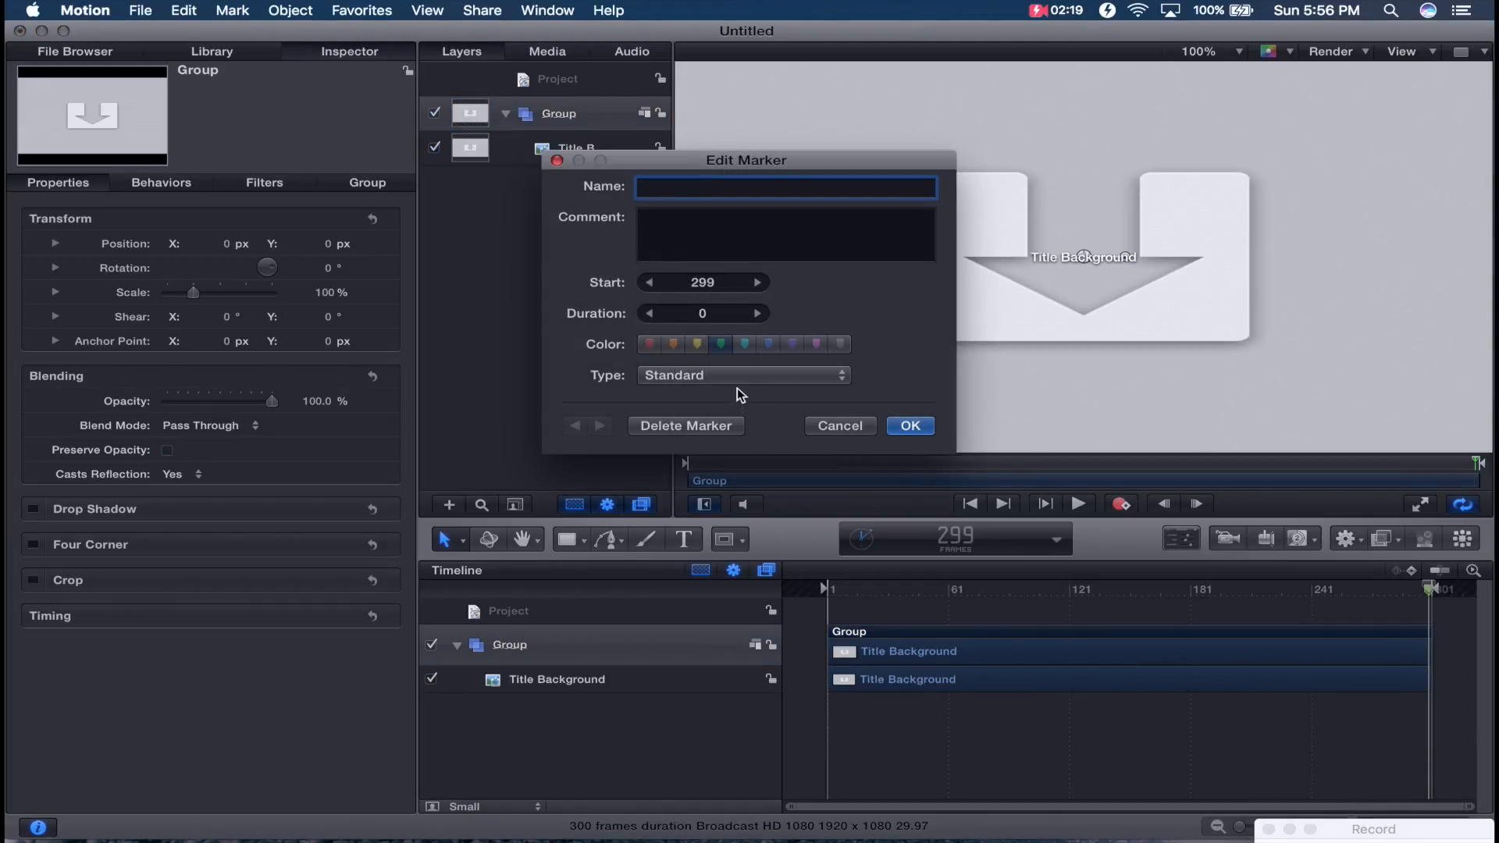
left_click(709, 375)
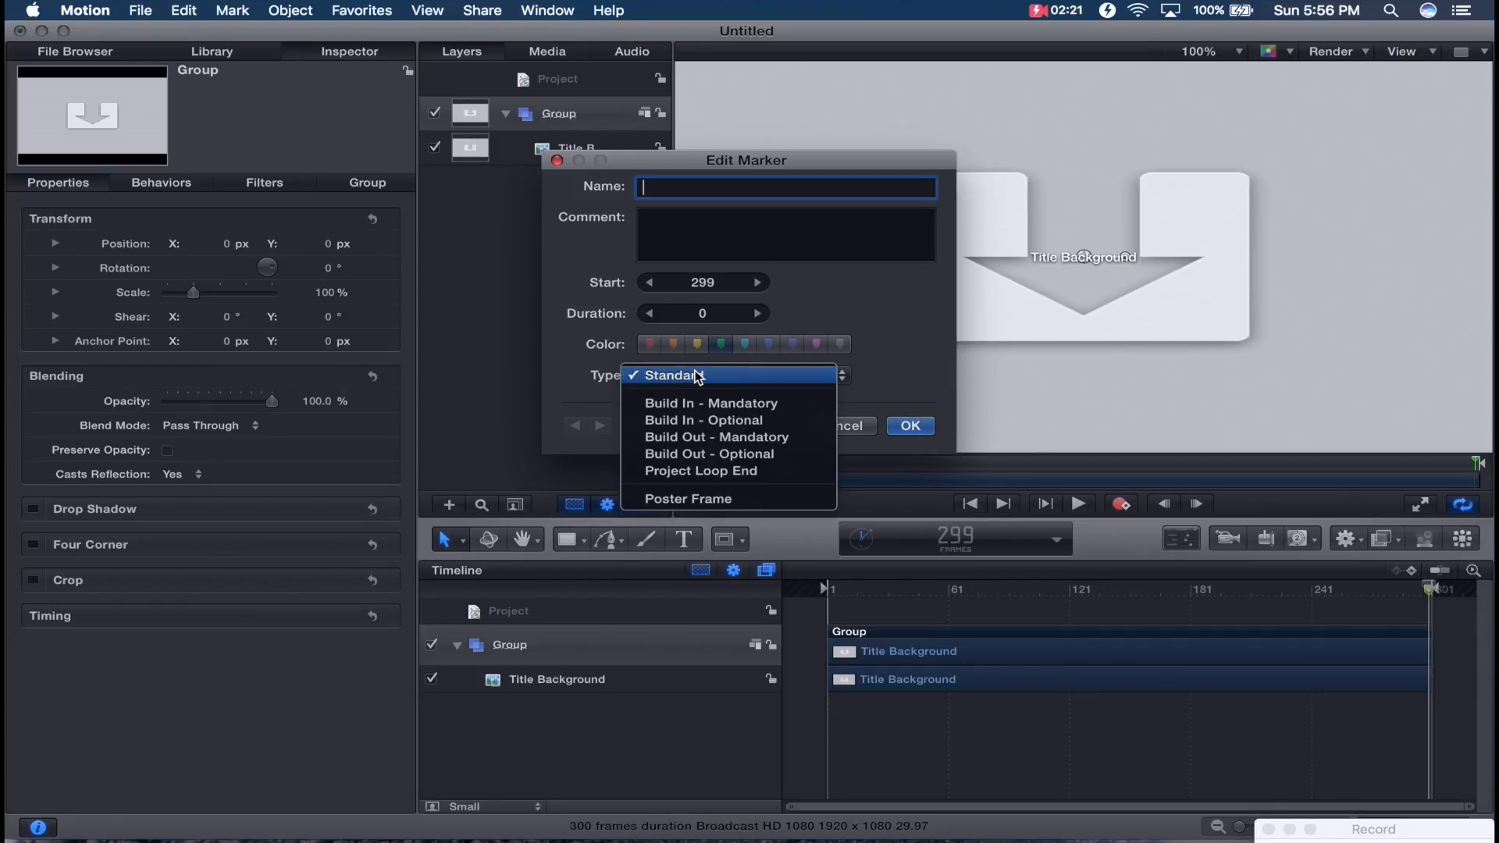
left_click(692, 470)
left_click(906, 426)
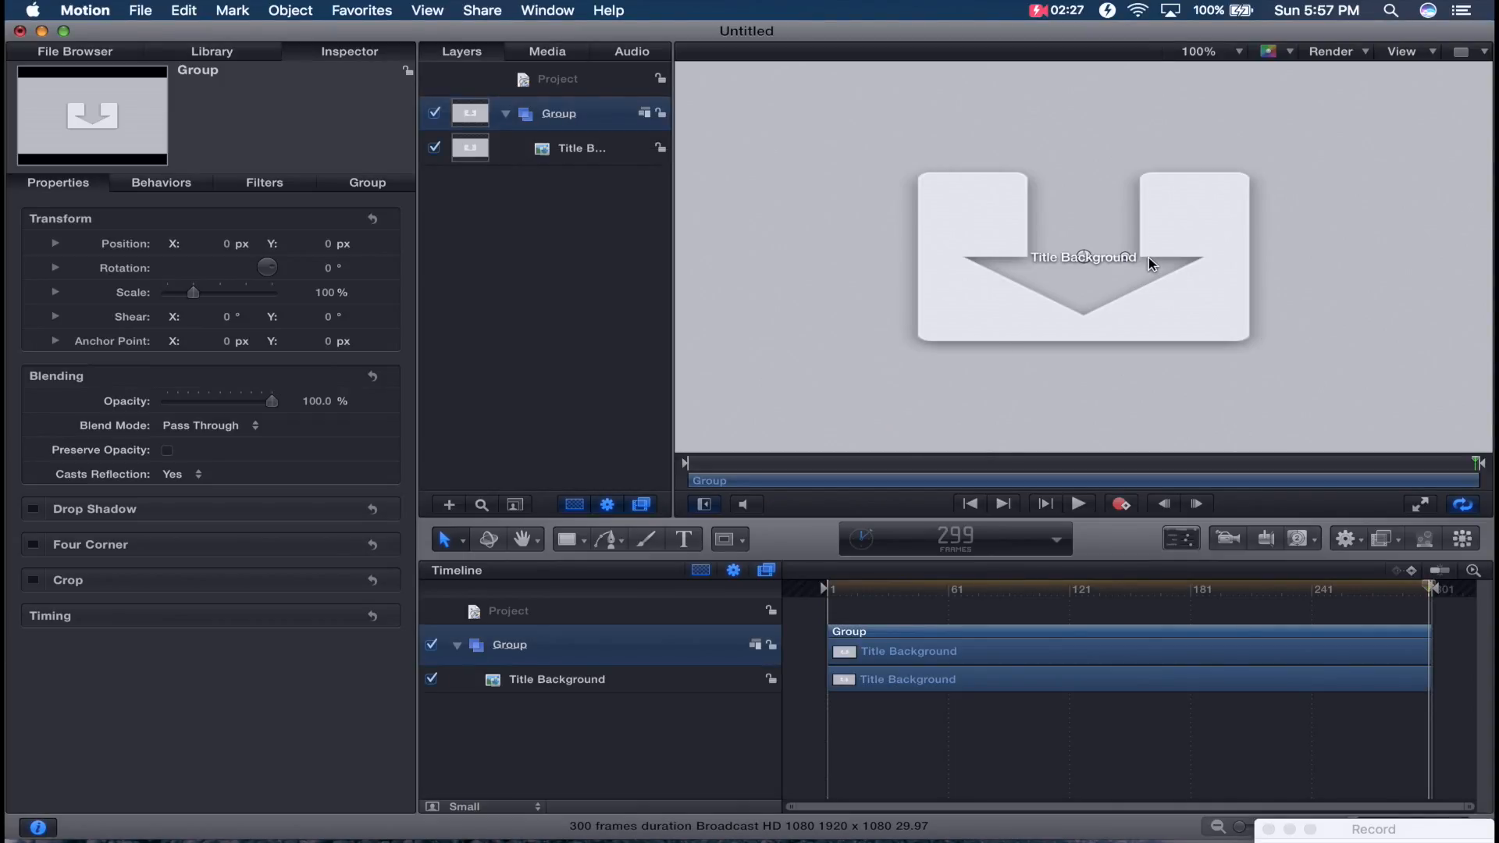
Publish the title template as "Motion Blur 8" in a new category named "Motion Blur Tutorial"
key("super+s")
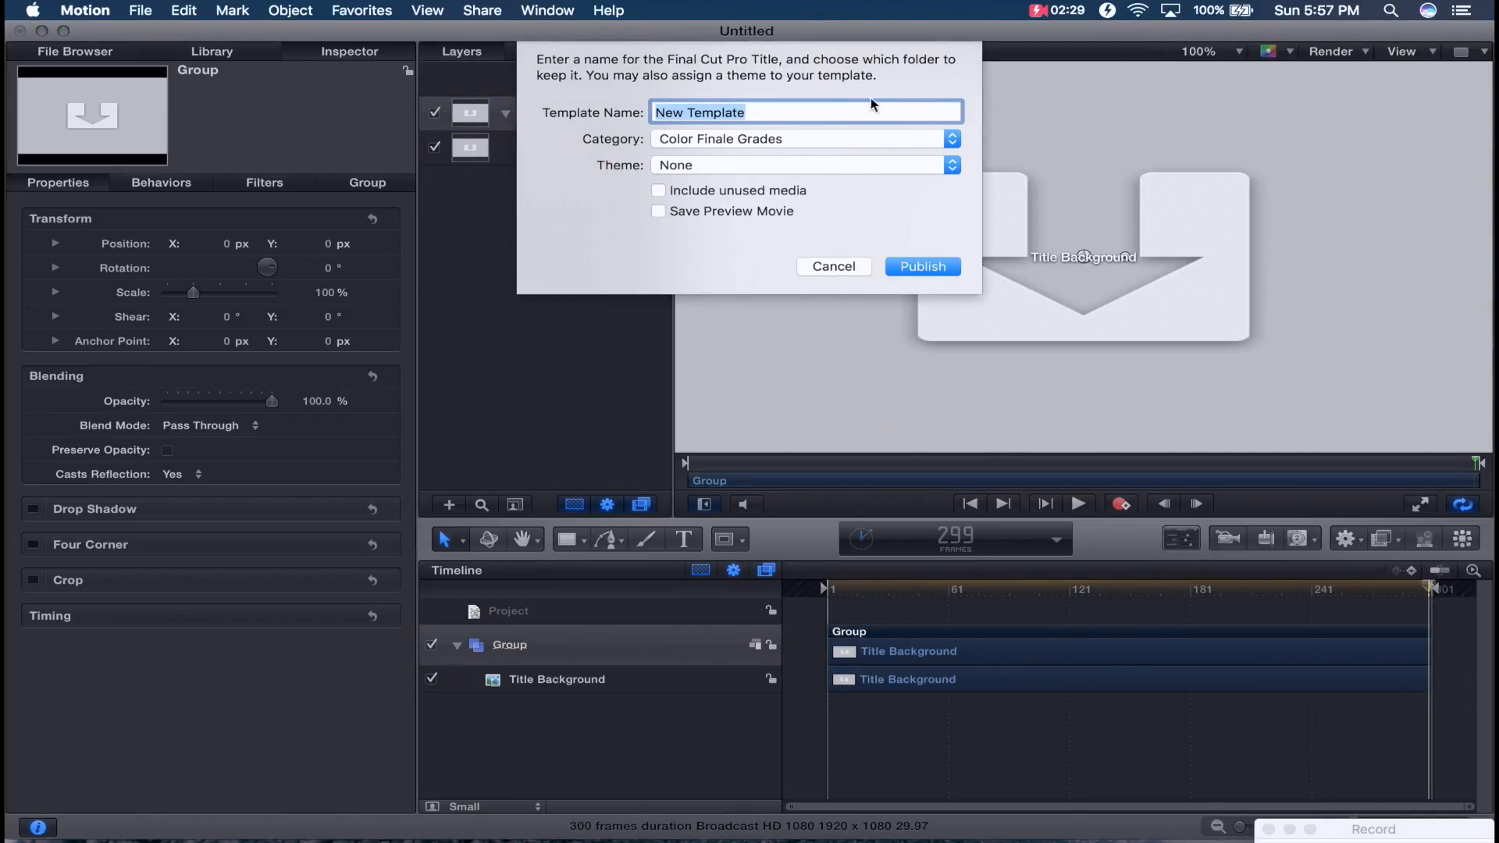
type("Mo")
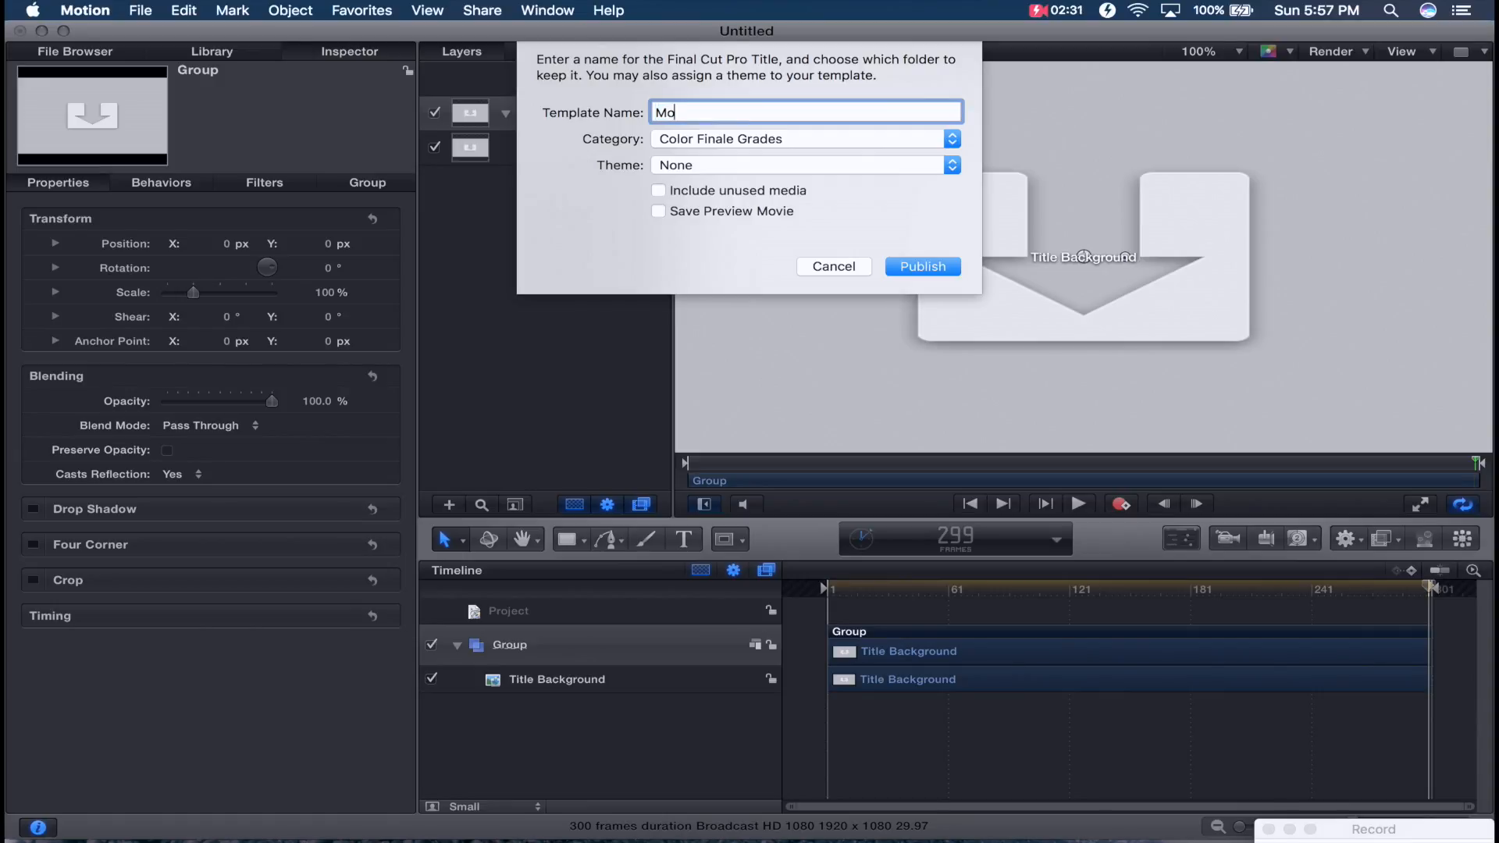
type("tion Blur 8")
left_click(692, 144)
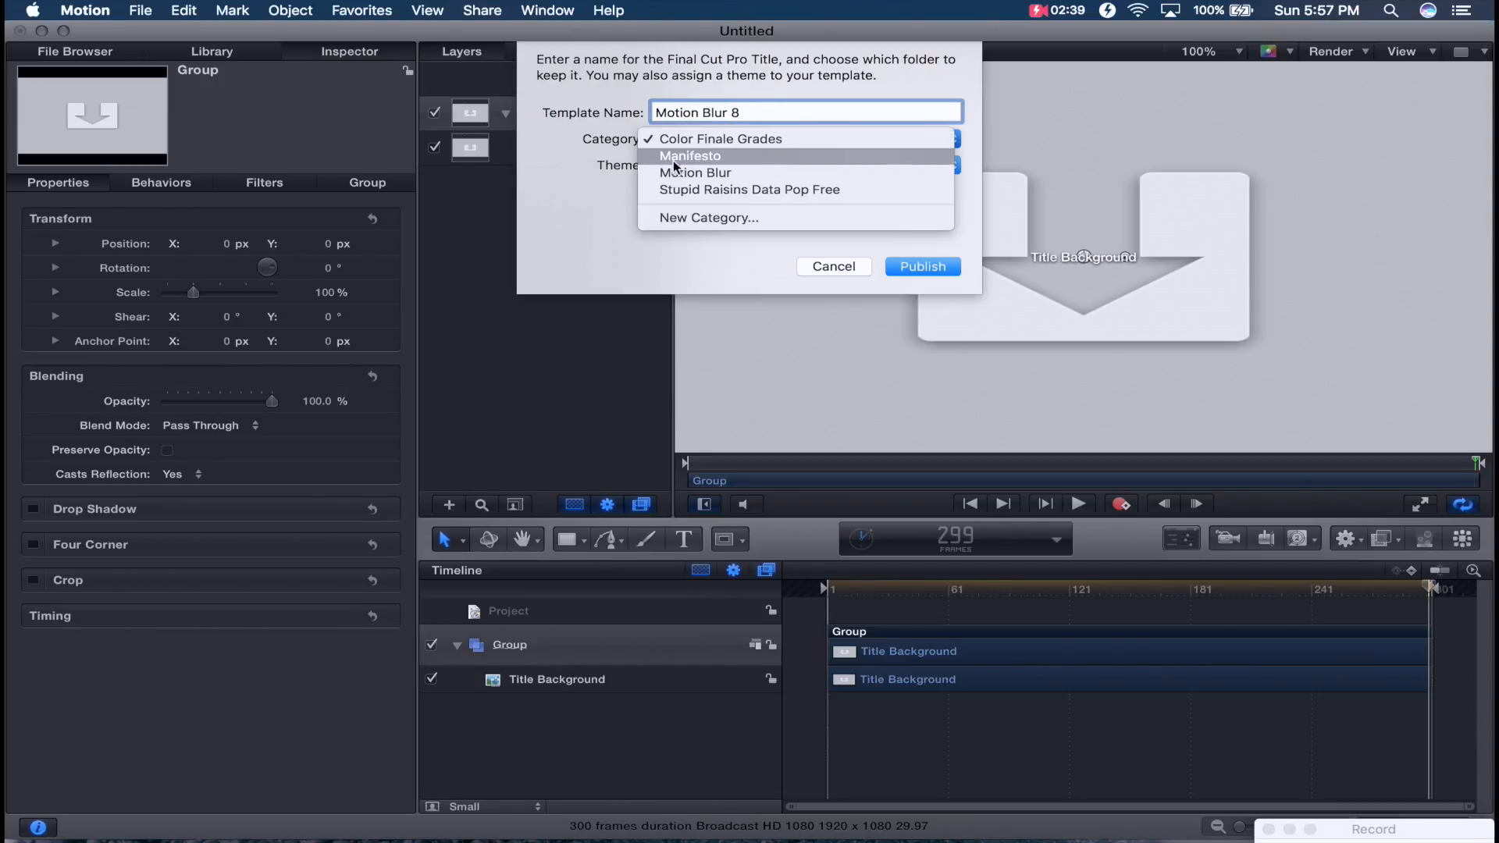
left_click(699, 216)
type("M")
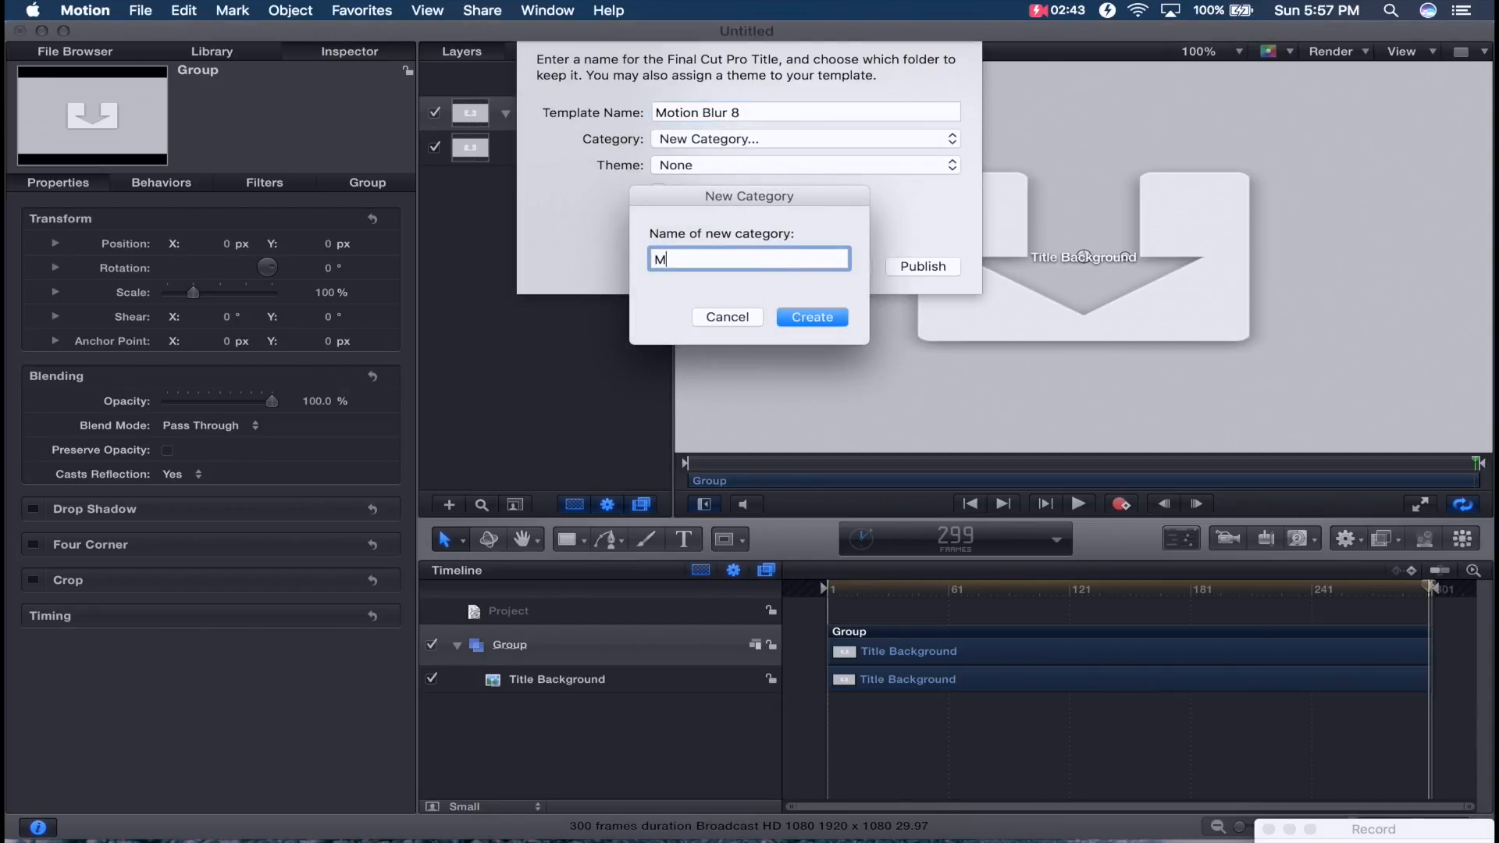
type("otion Blur Tutorial")
left_click(816, 316)
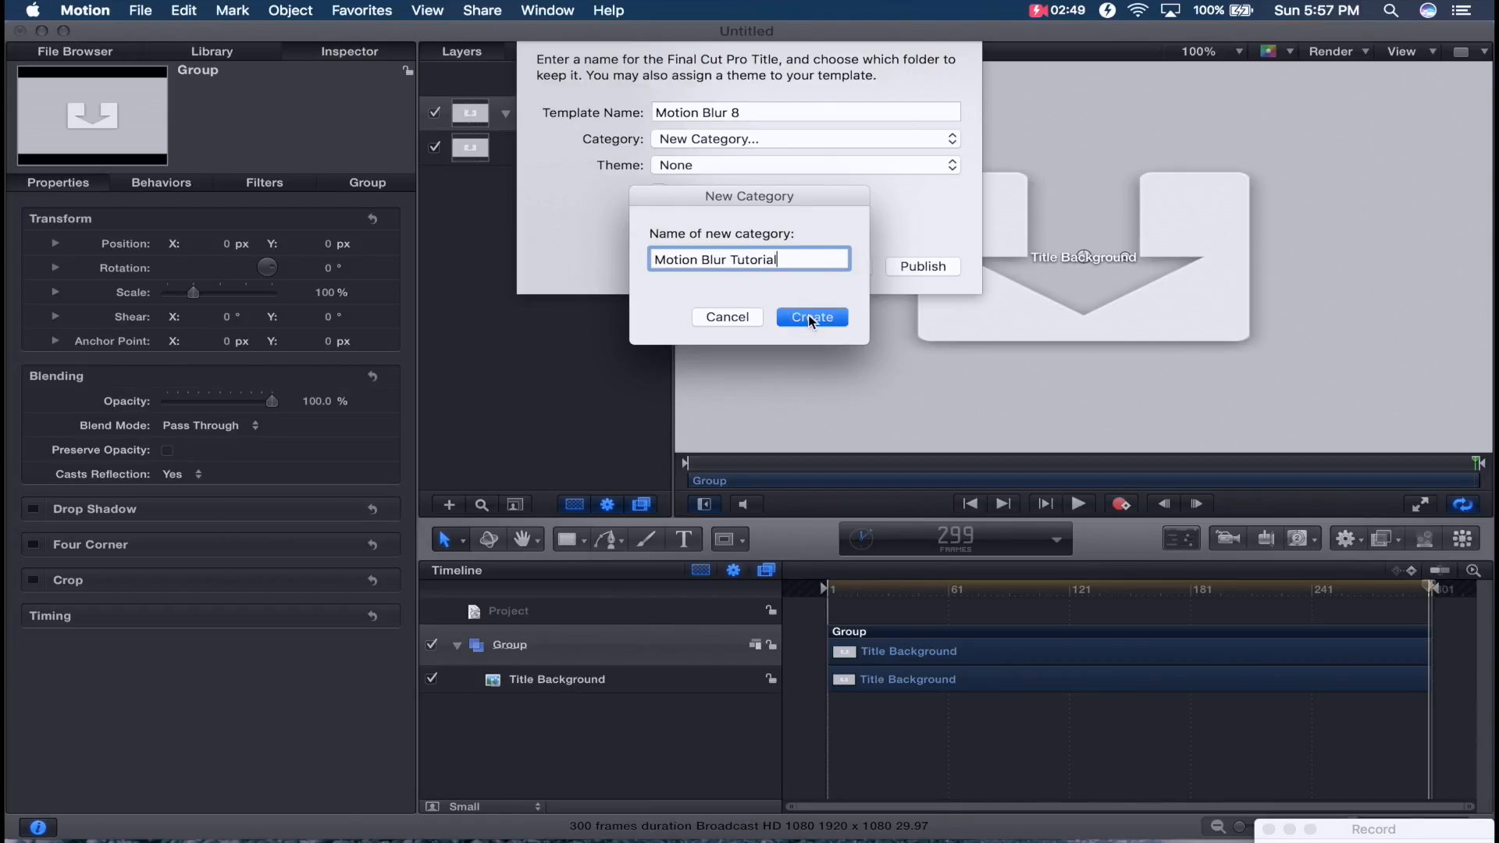
left_click(906, 265)
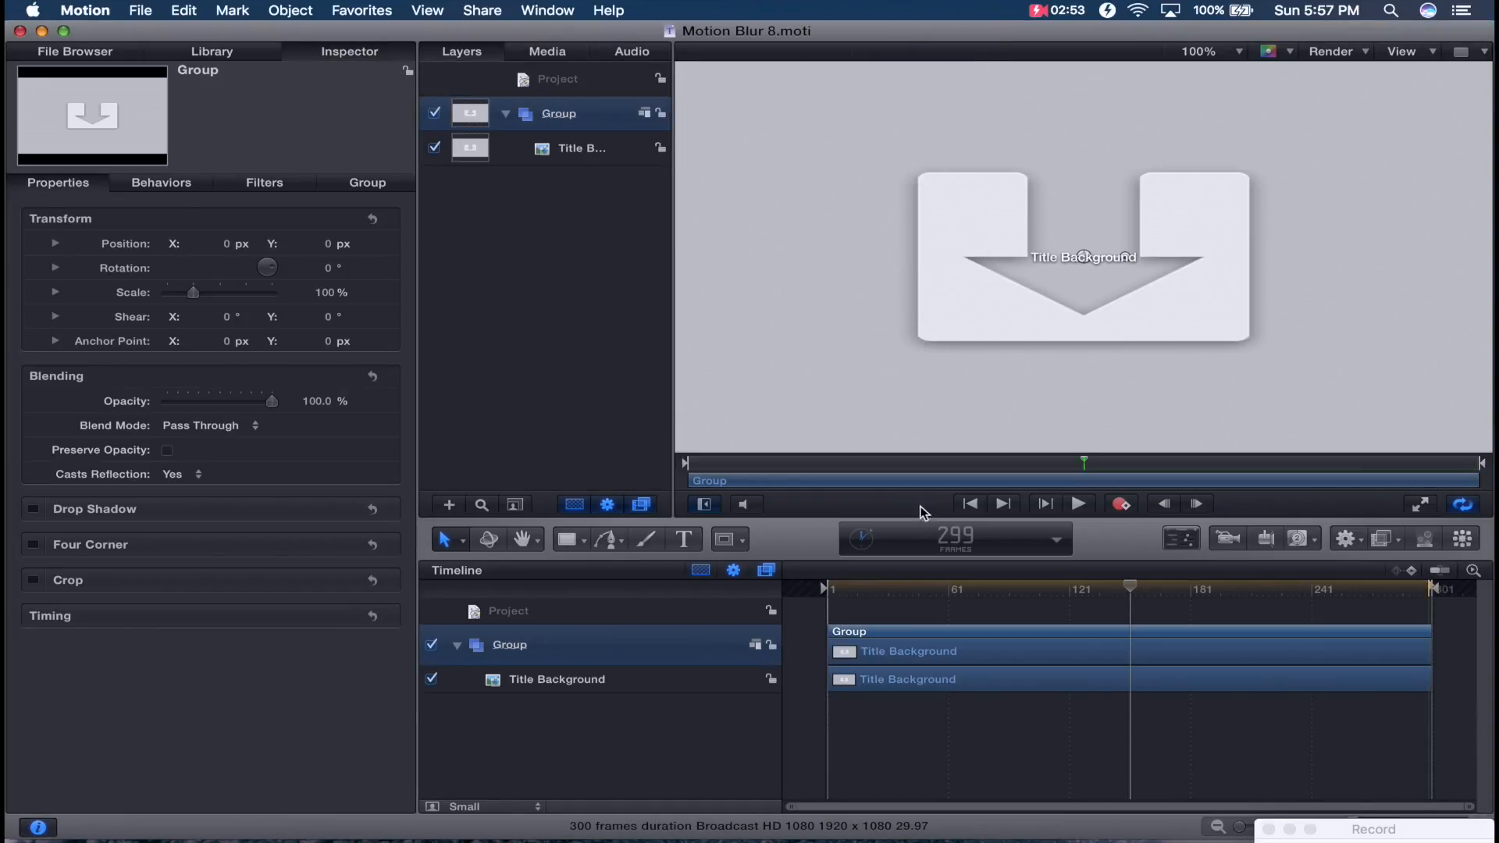
In Final Cut Pro, place the Motion Blur 8 title above the MVI_9489 clip and trim it to the clip's length
left_click(702, 829)
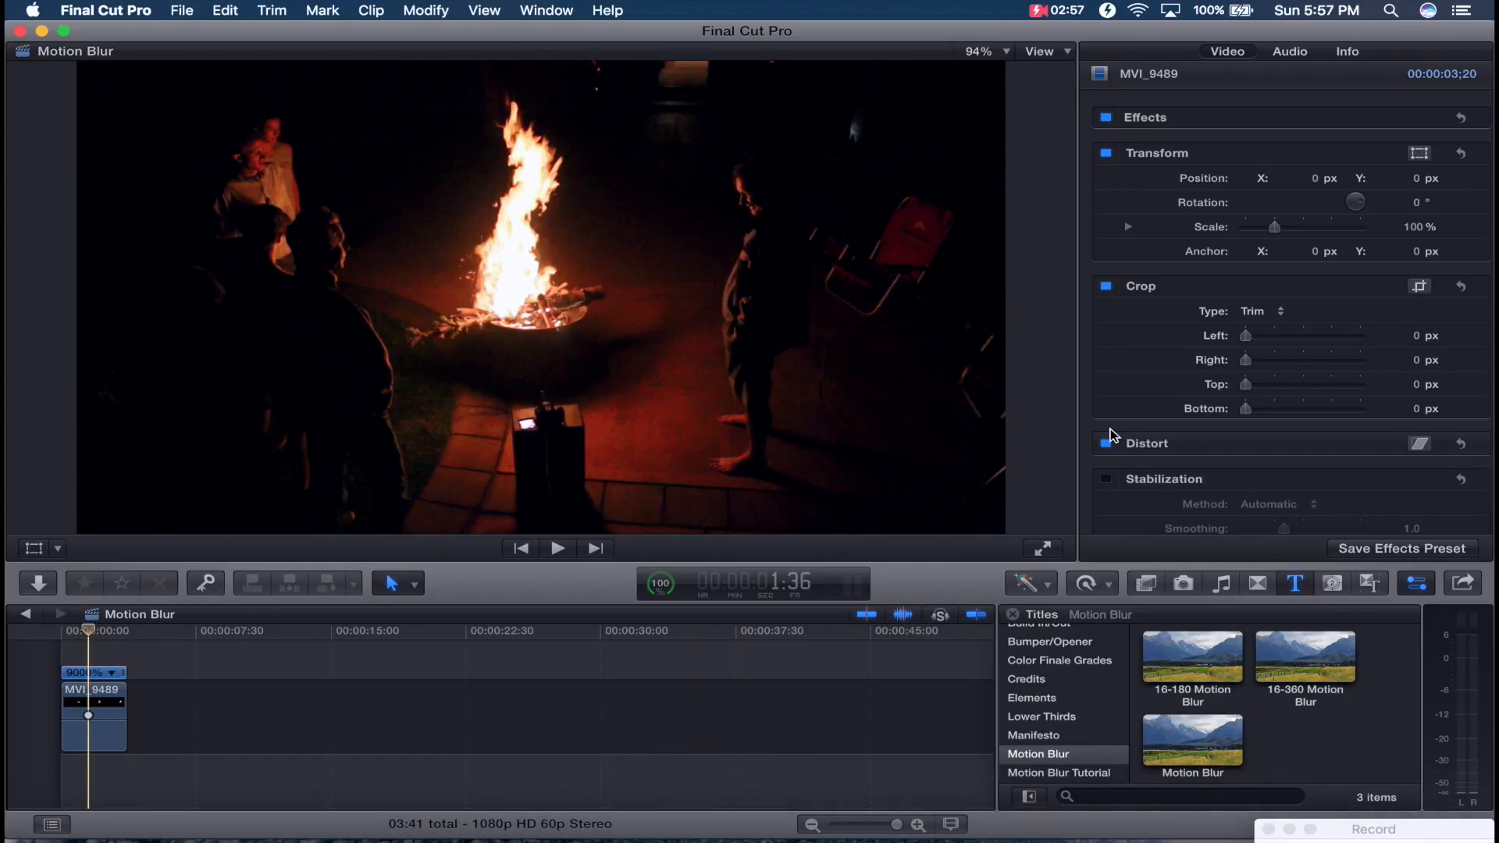
left_click(1288, 576)
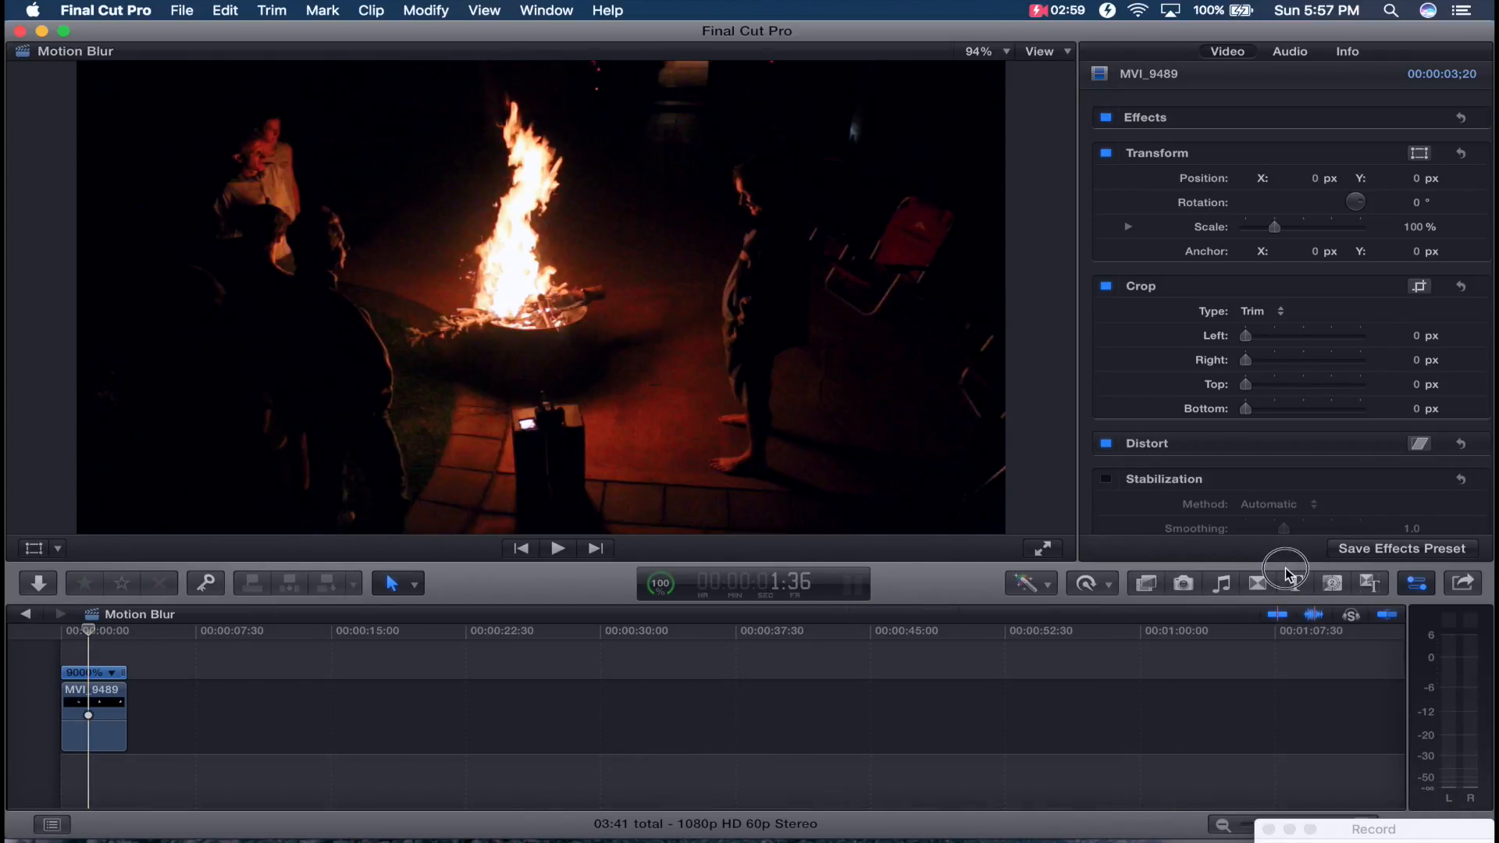
left_click(1288, 578)
scroll(1061, 749, "down", 2)
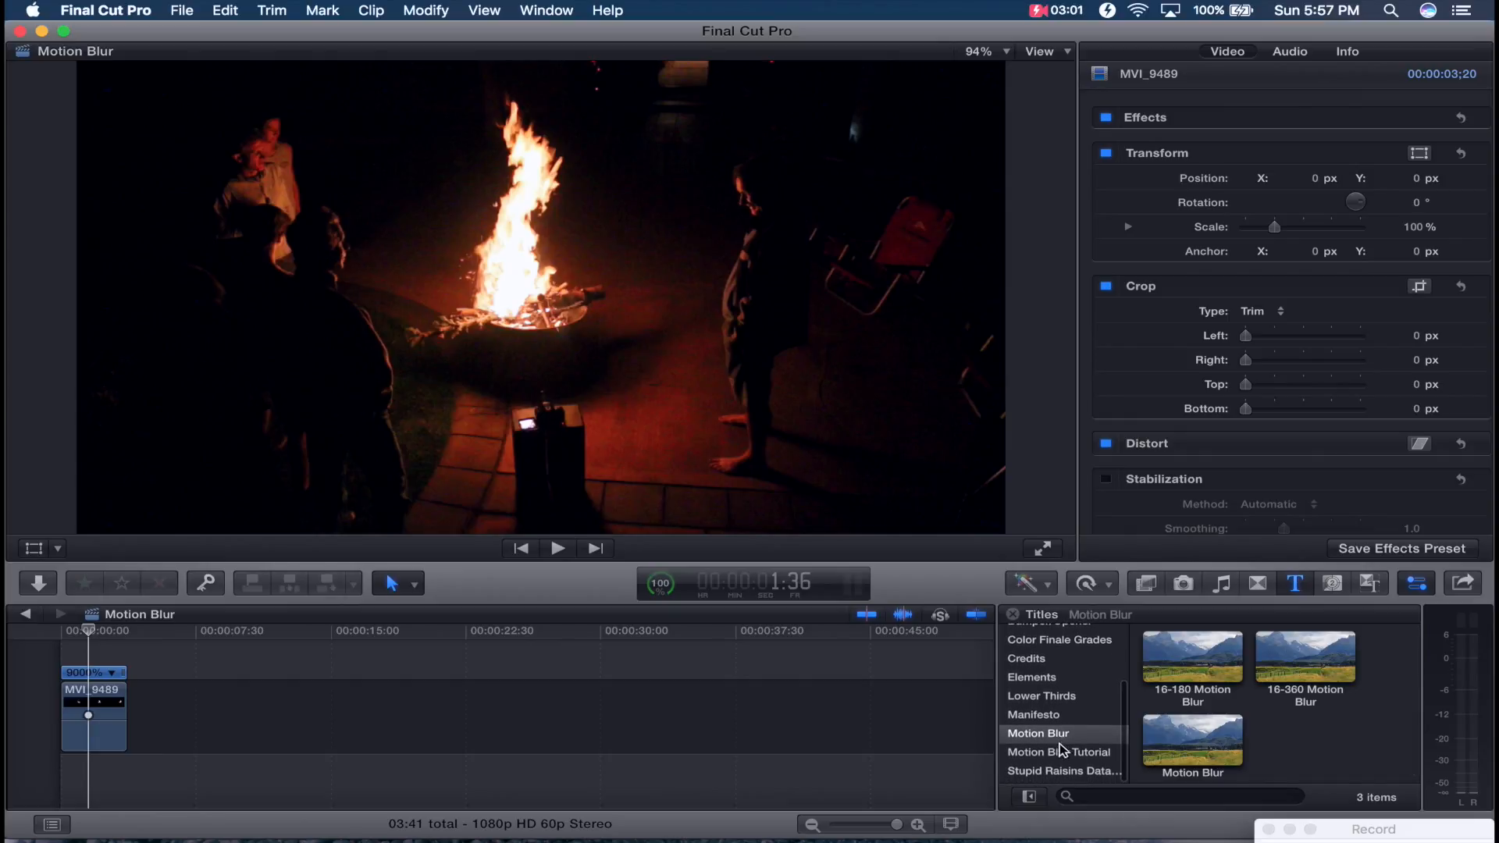
left_click(1061, 751)
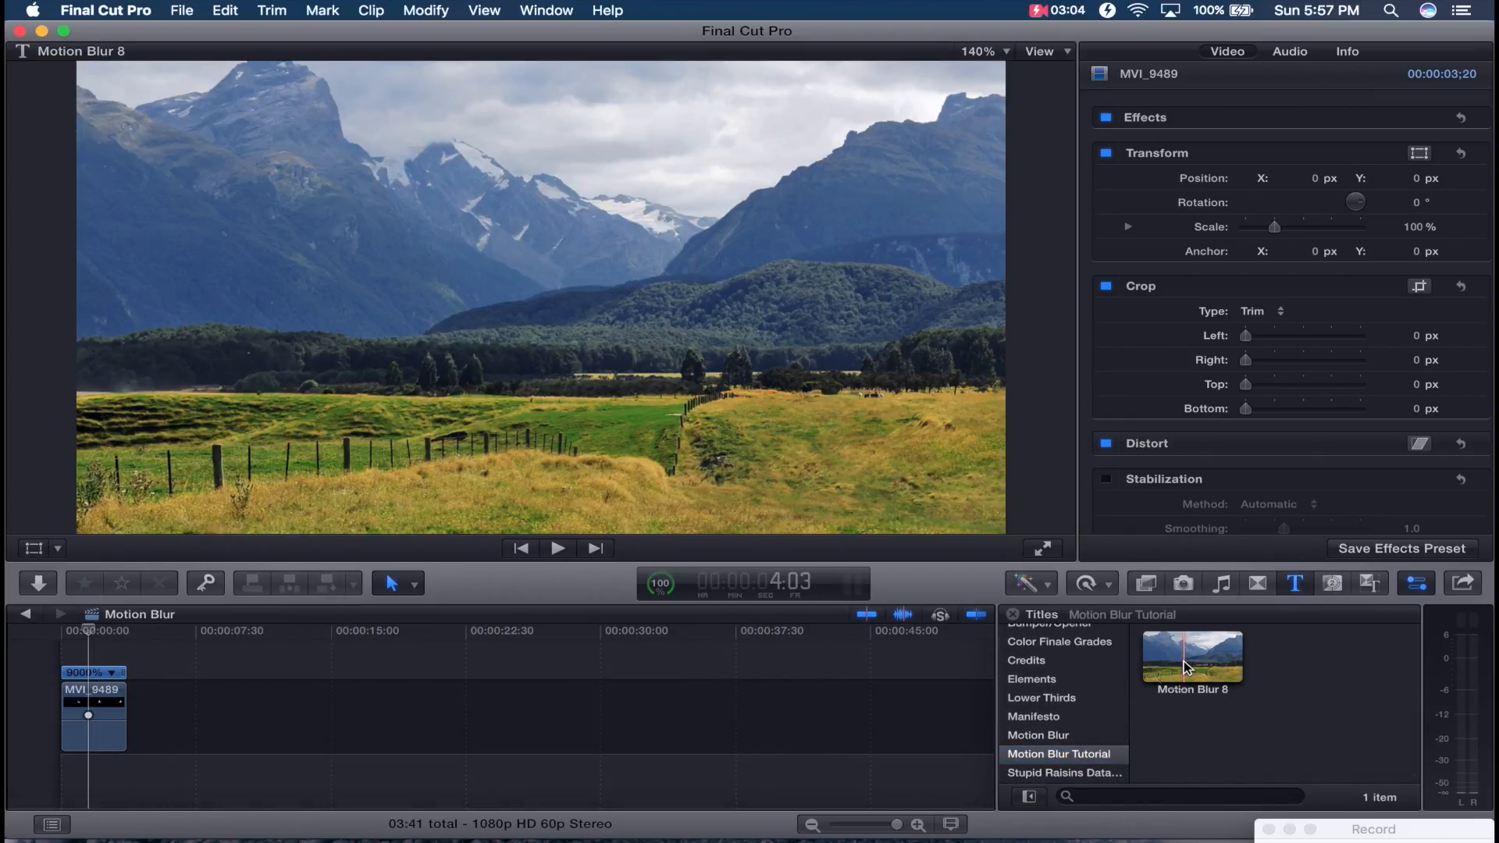
left_click_drag(1178, 673, 78, 648)
left_click_drag(230, 658, 127, 658)
left_click(59, 677)
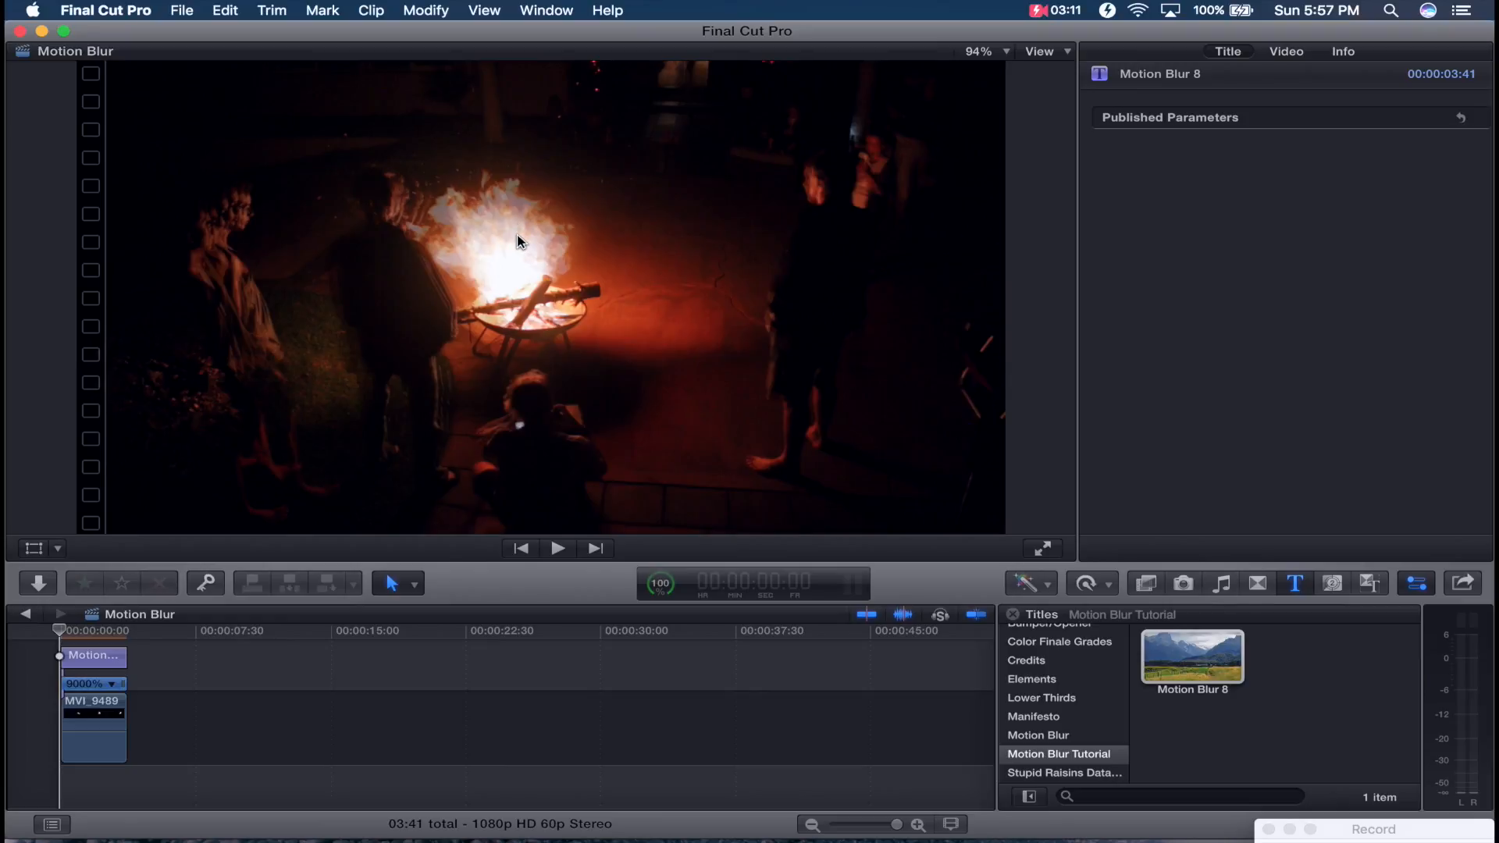
Render the Motion Blur 8 title in the timeline
left_click(112, 658)
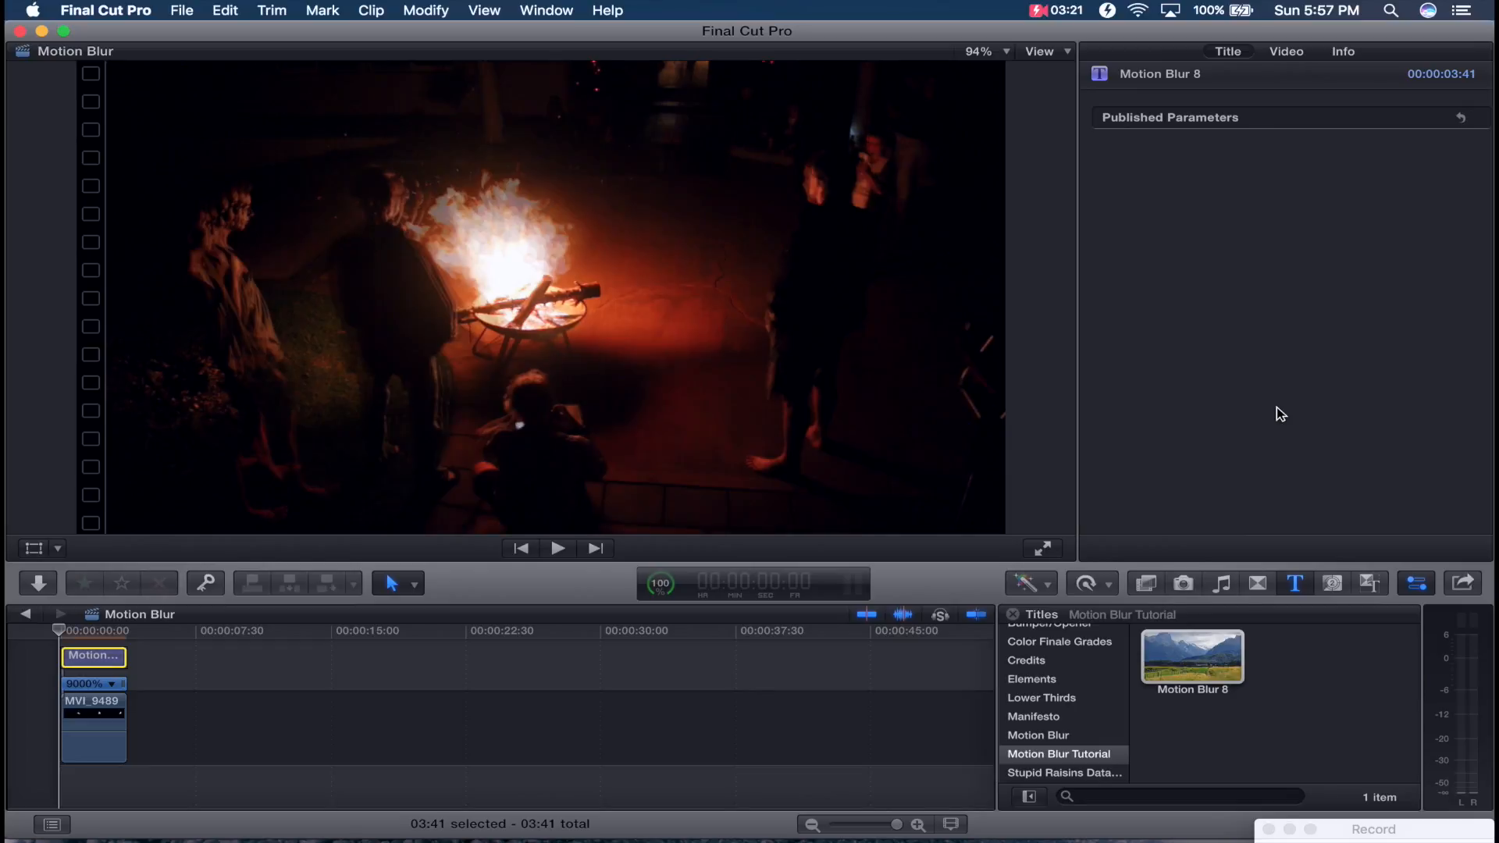
left_click(450, 10)
left_click(477, 356)
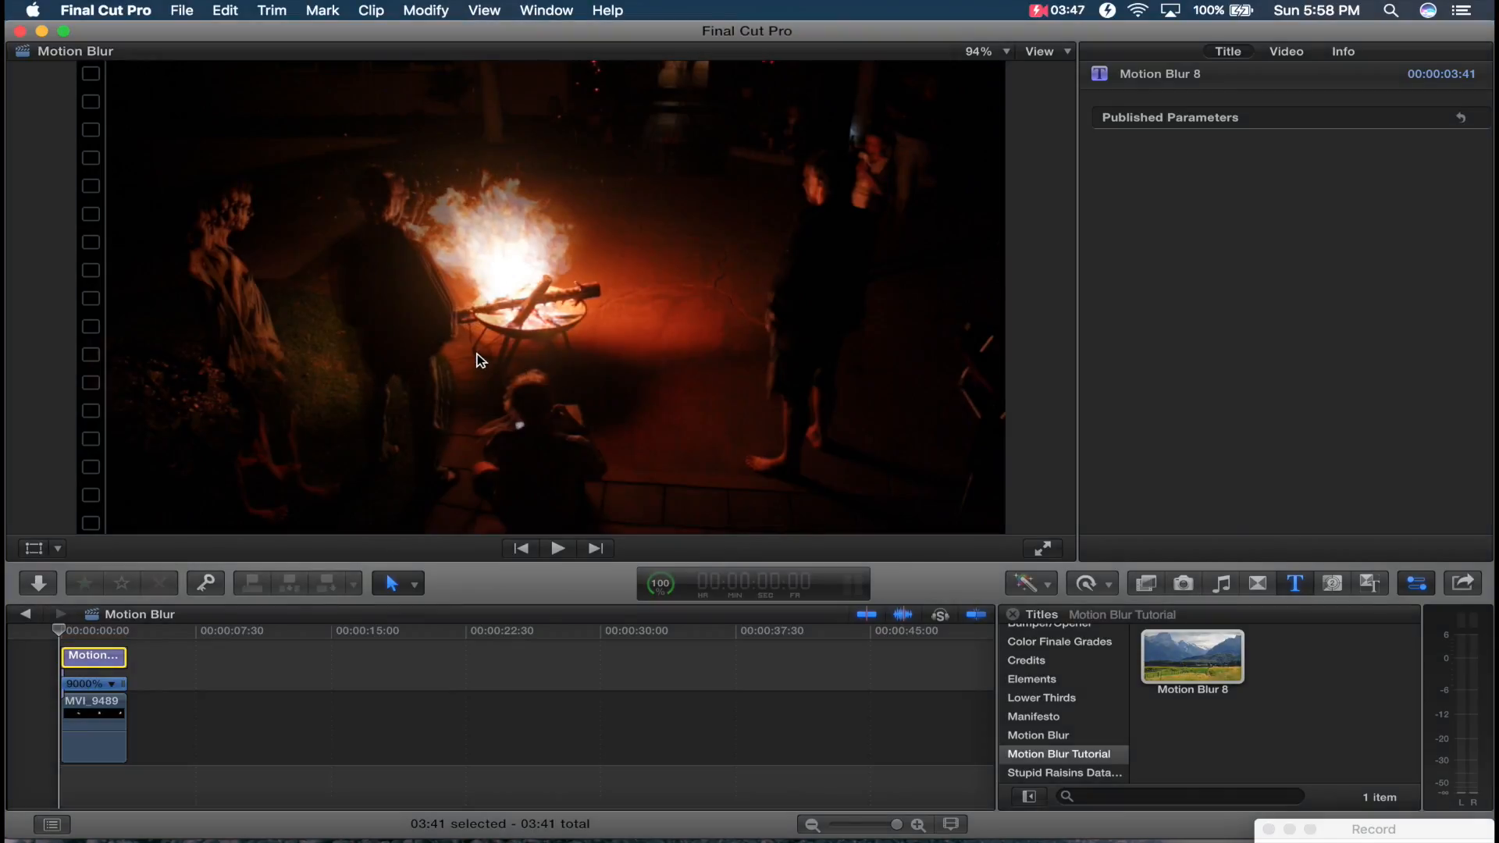
Play the timeline through, return to its start, and play the motion-blurred clip again
key("space")
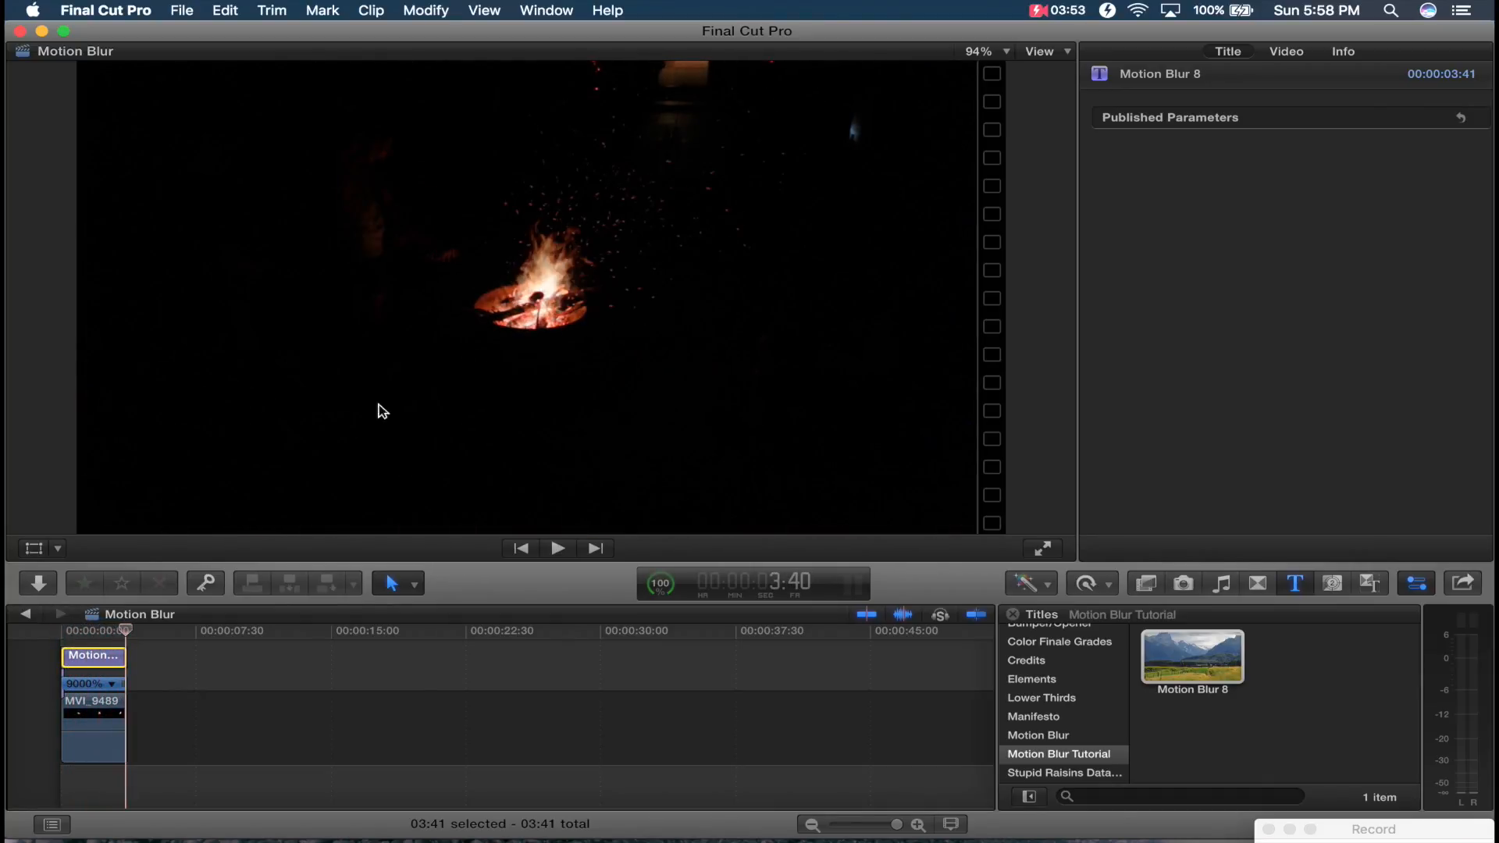
left_click(52, 703)
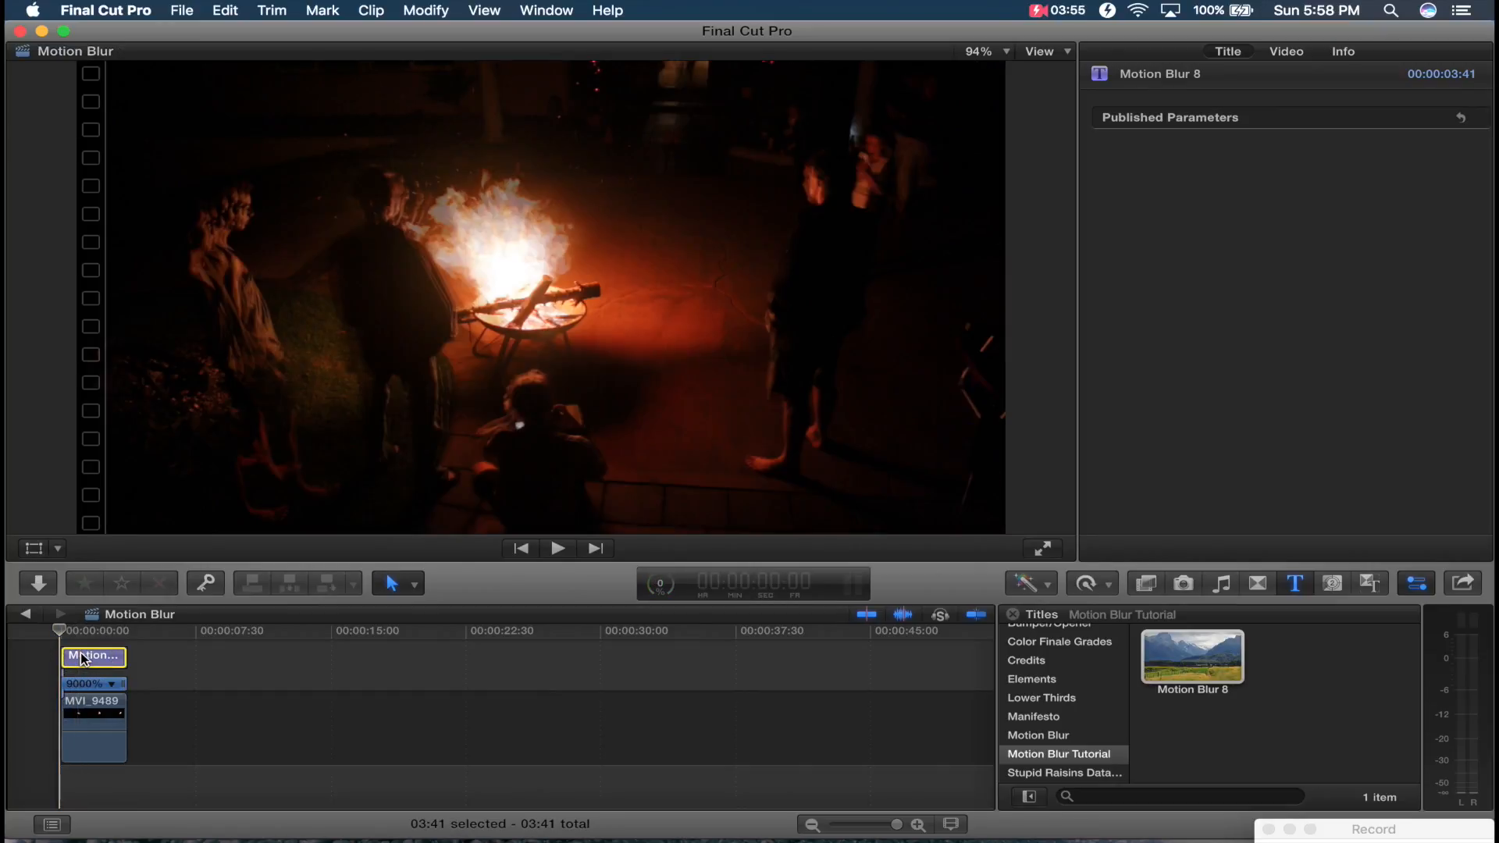
left_click(81, 656)
key("space")
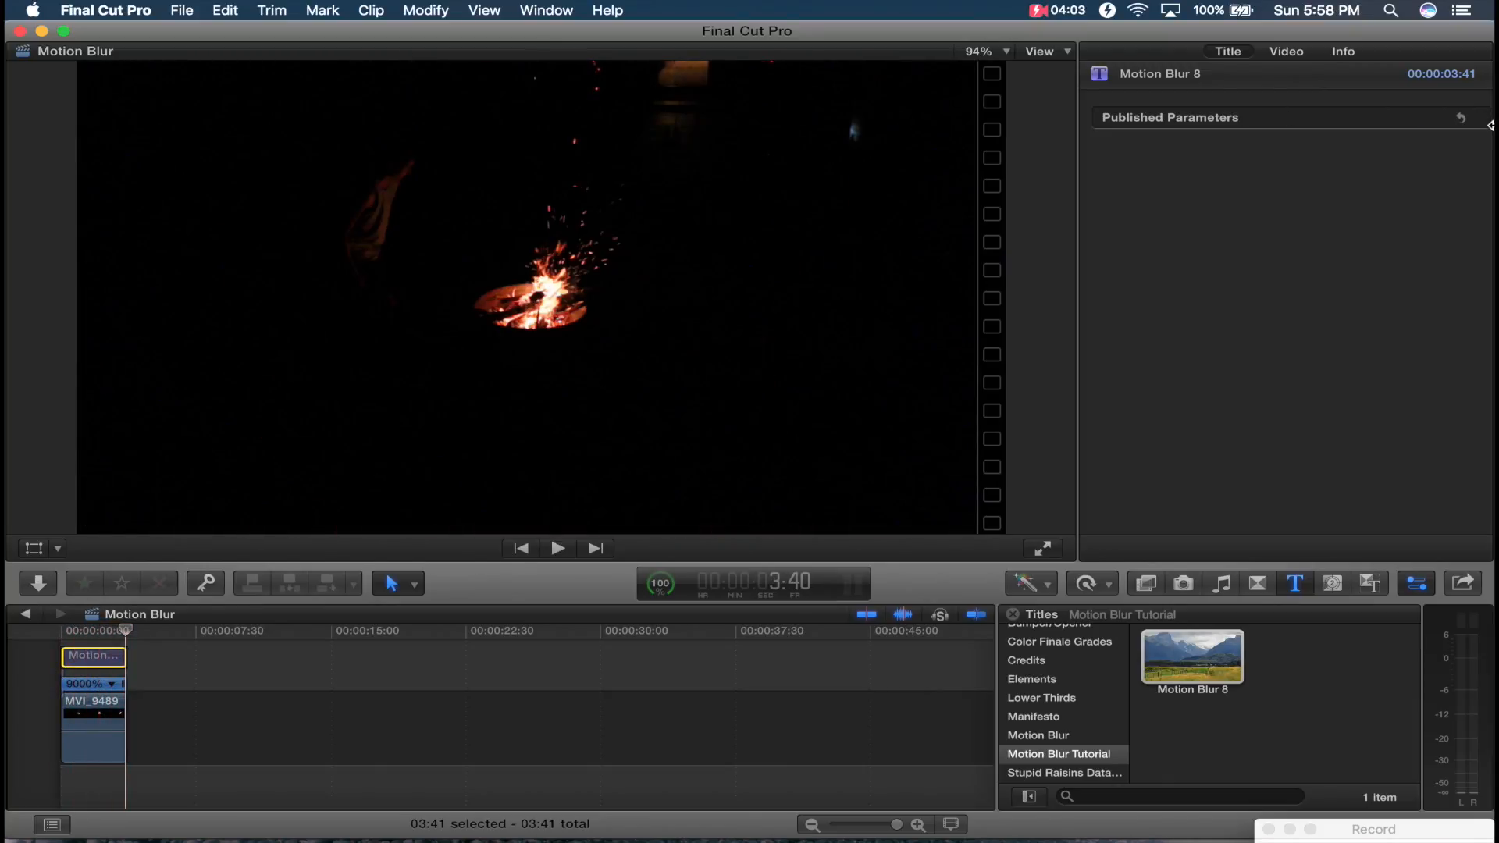
left_click(1066, 10)
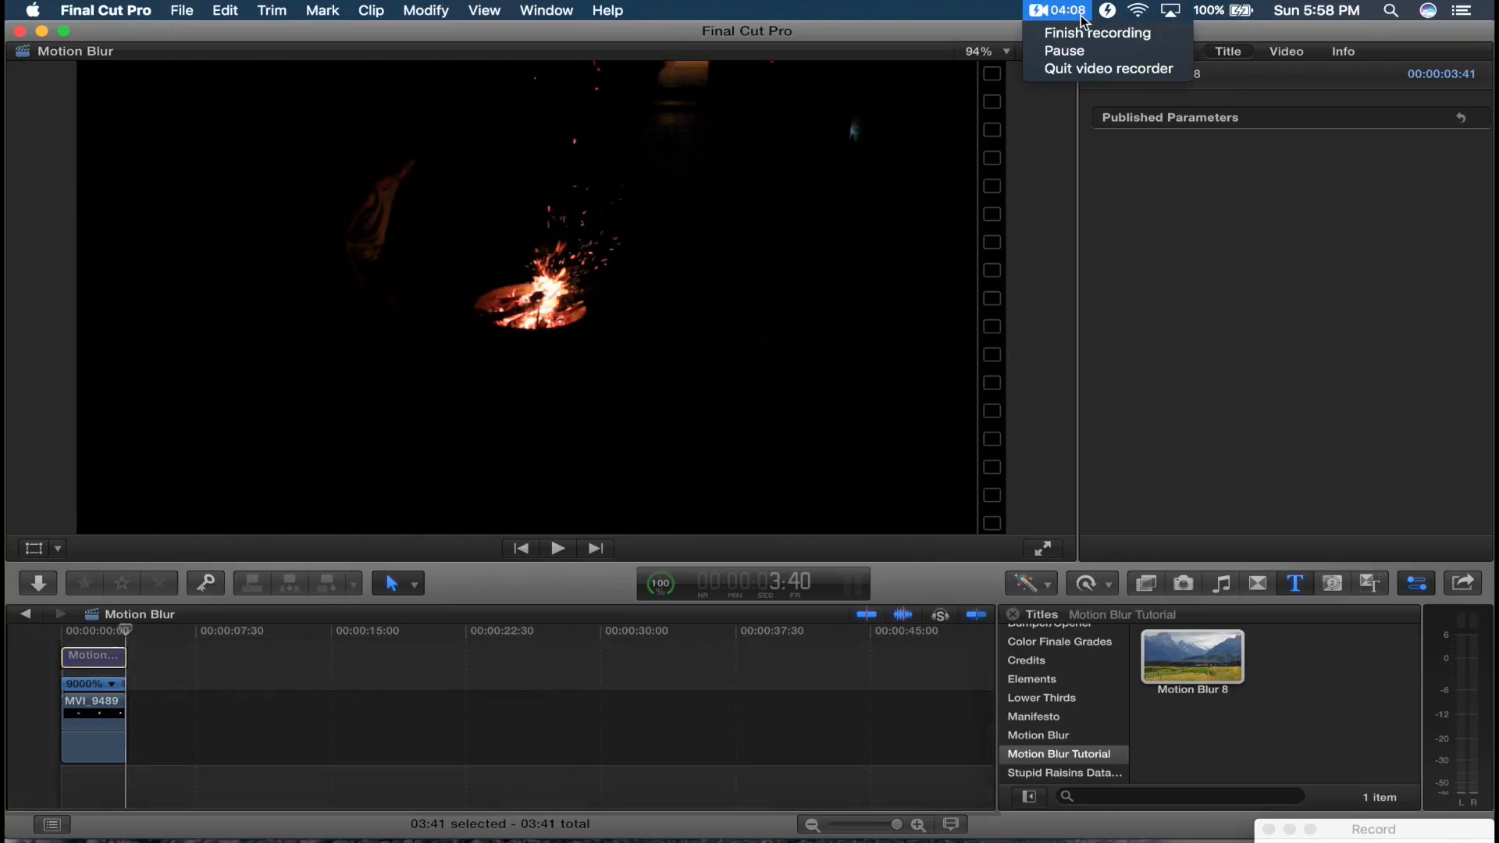